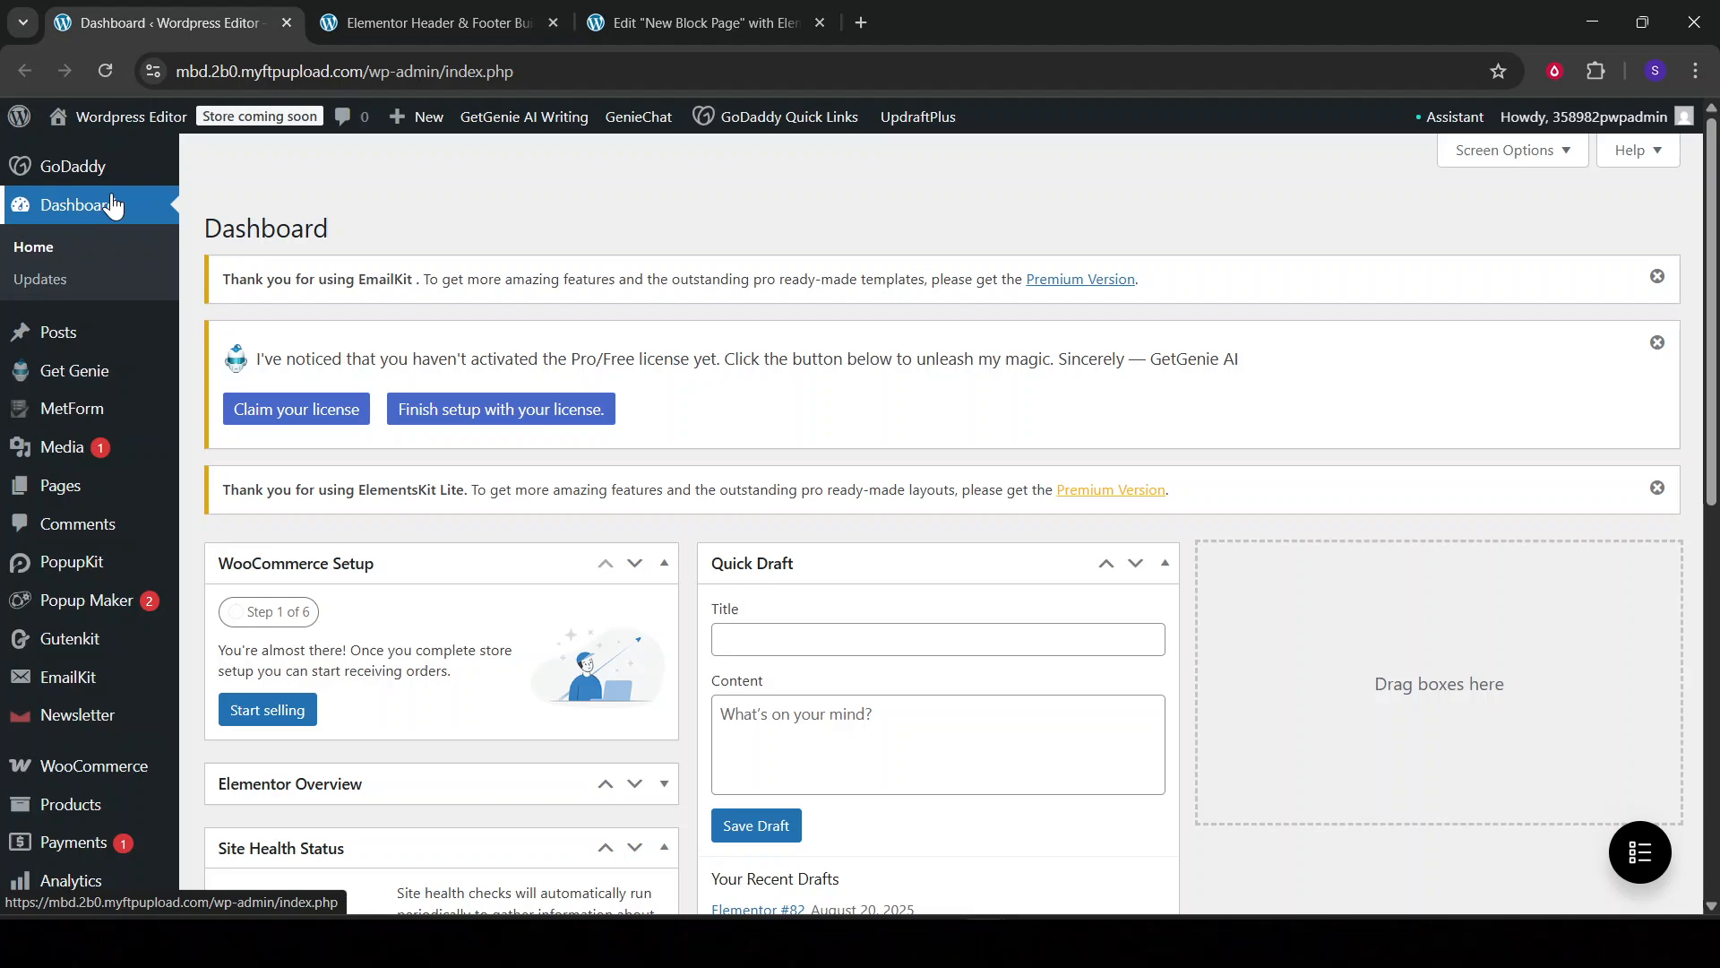
Open the page for adding new plugins in the WordPress admin
scroll(112, 206, down, 6)
mouse_move(106, 414)
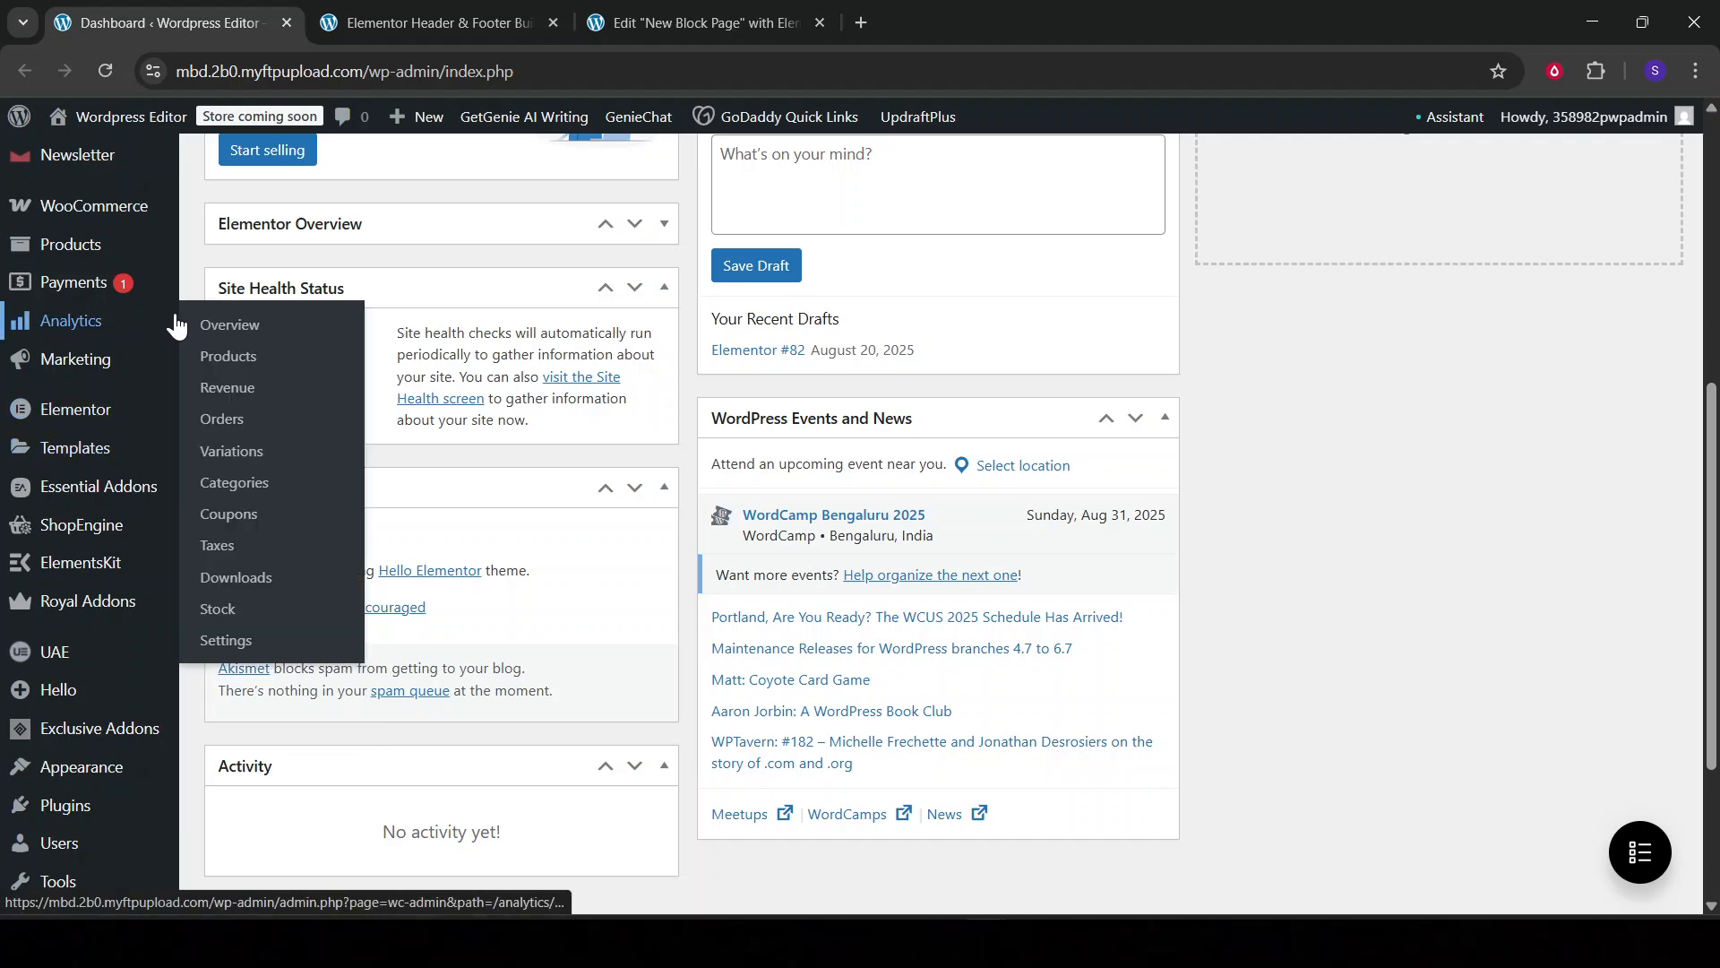
scroll(195, 284, down, 1)
scroll(190, 274, down, 2)
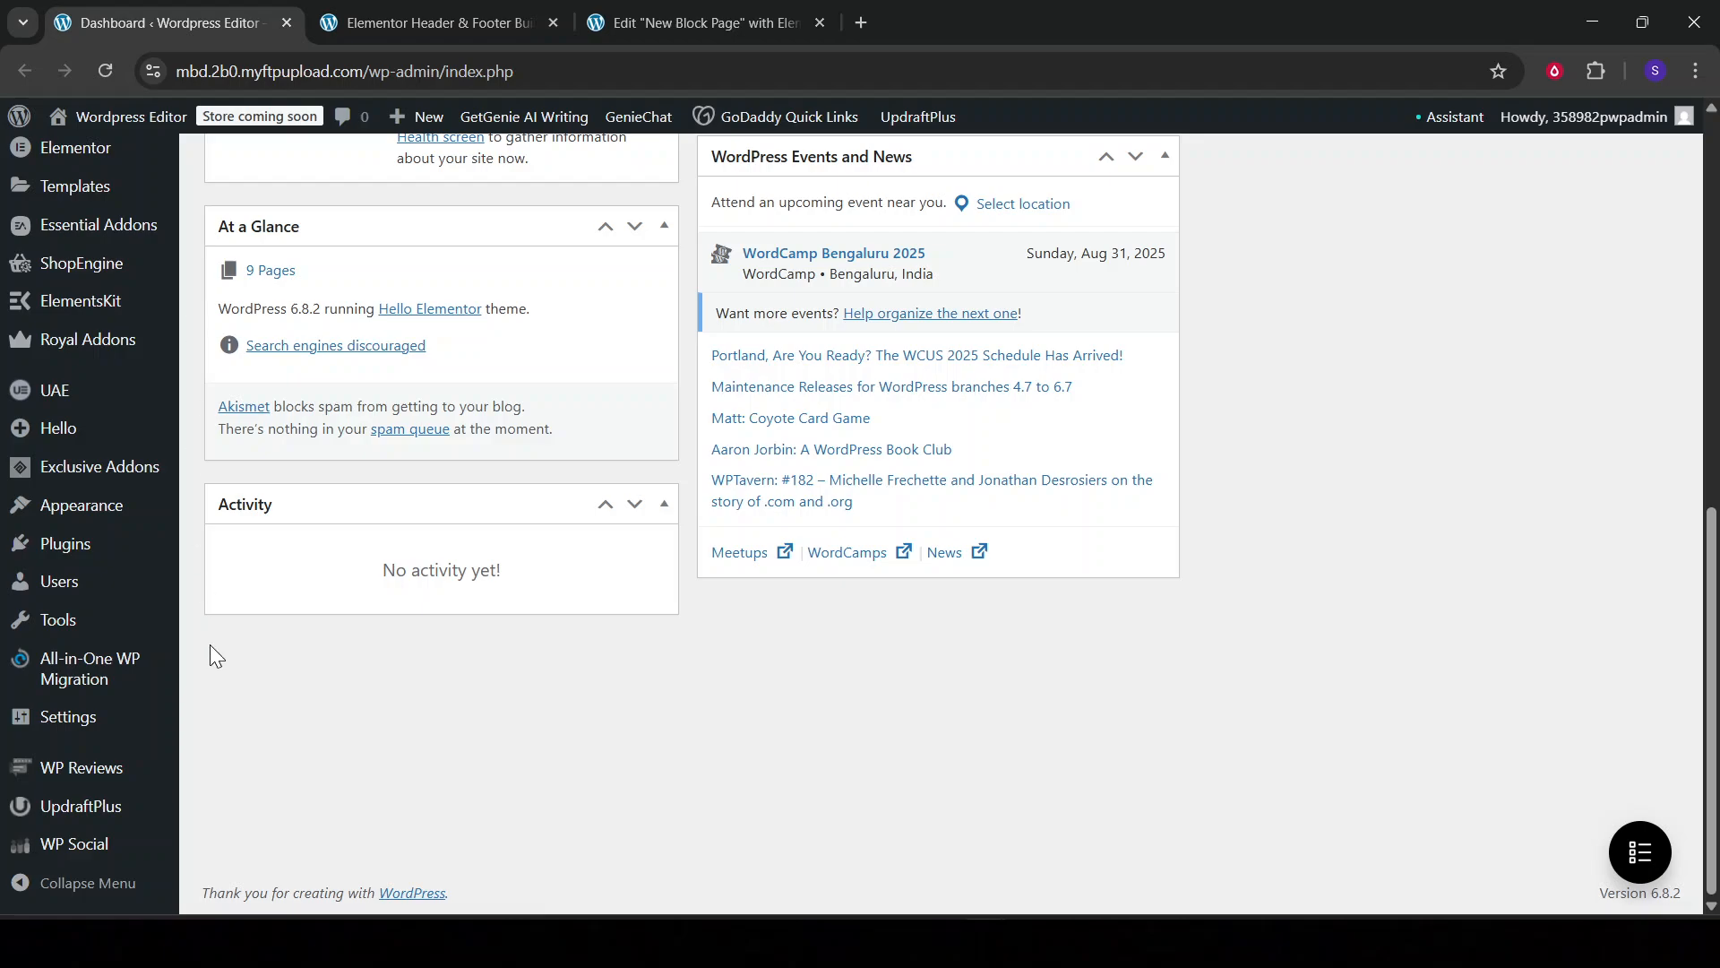
mouse_move(57, 638)
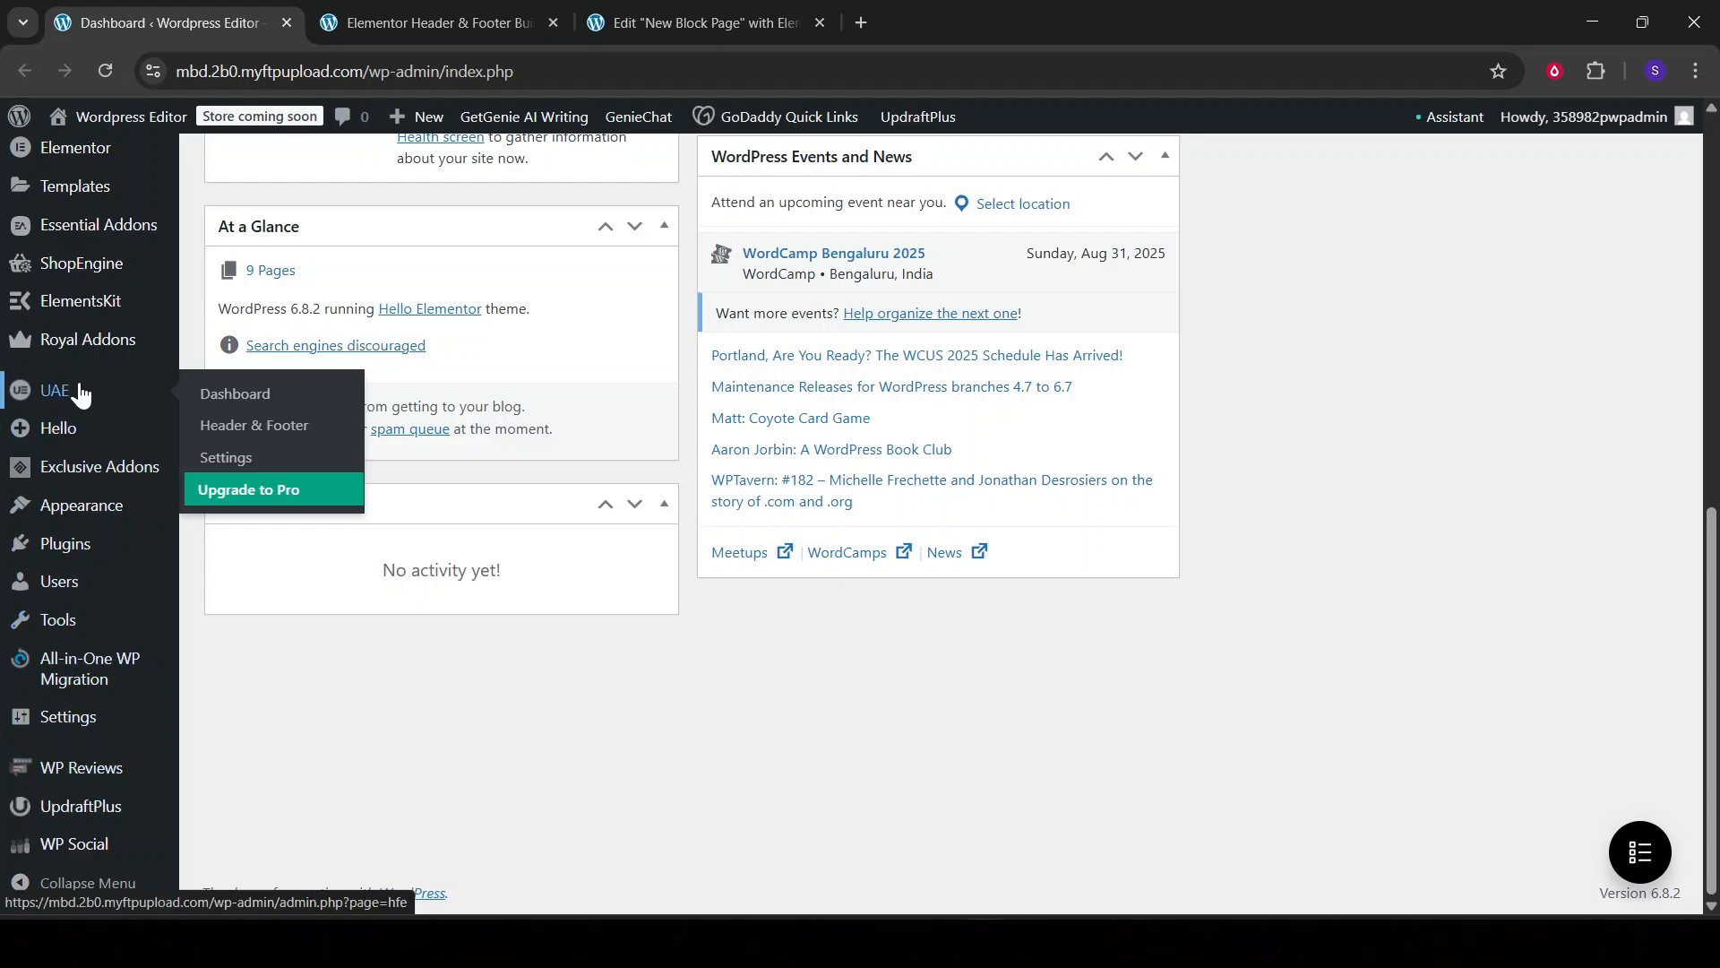
mouse_move(99, 582)
mouse_move(99, 548)
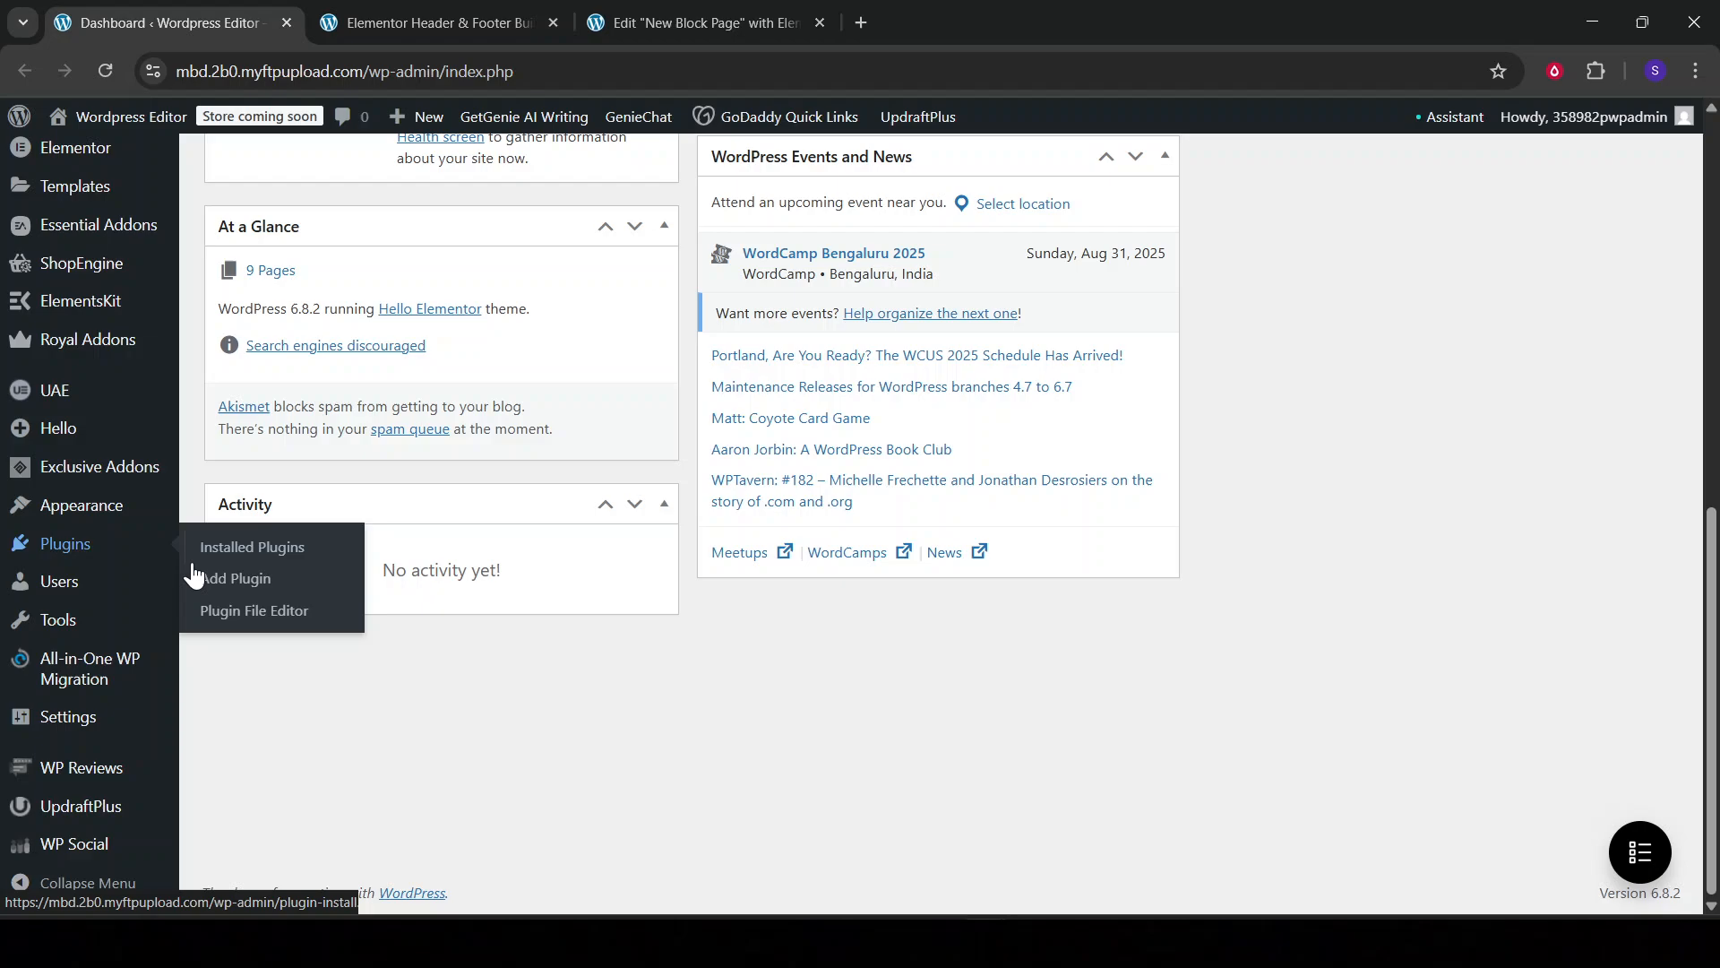
click(248, 583)
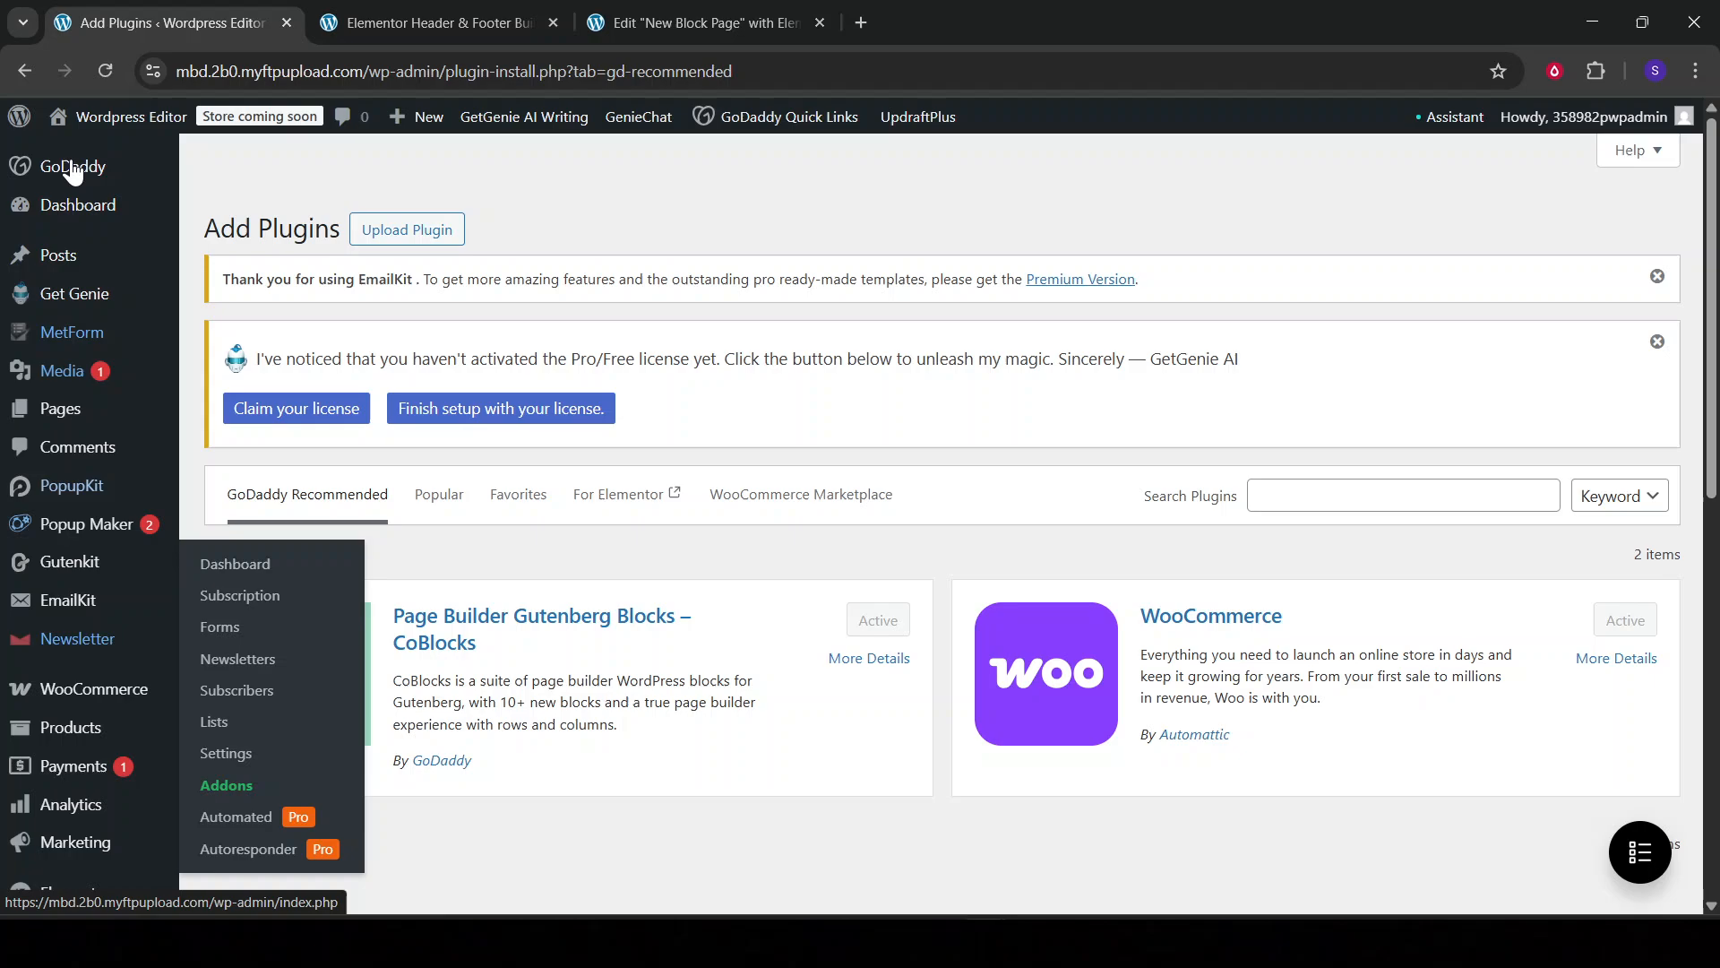
mouse_move(72, 170)
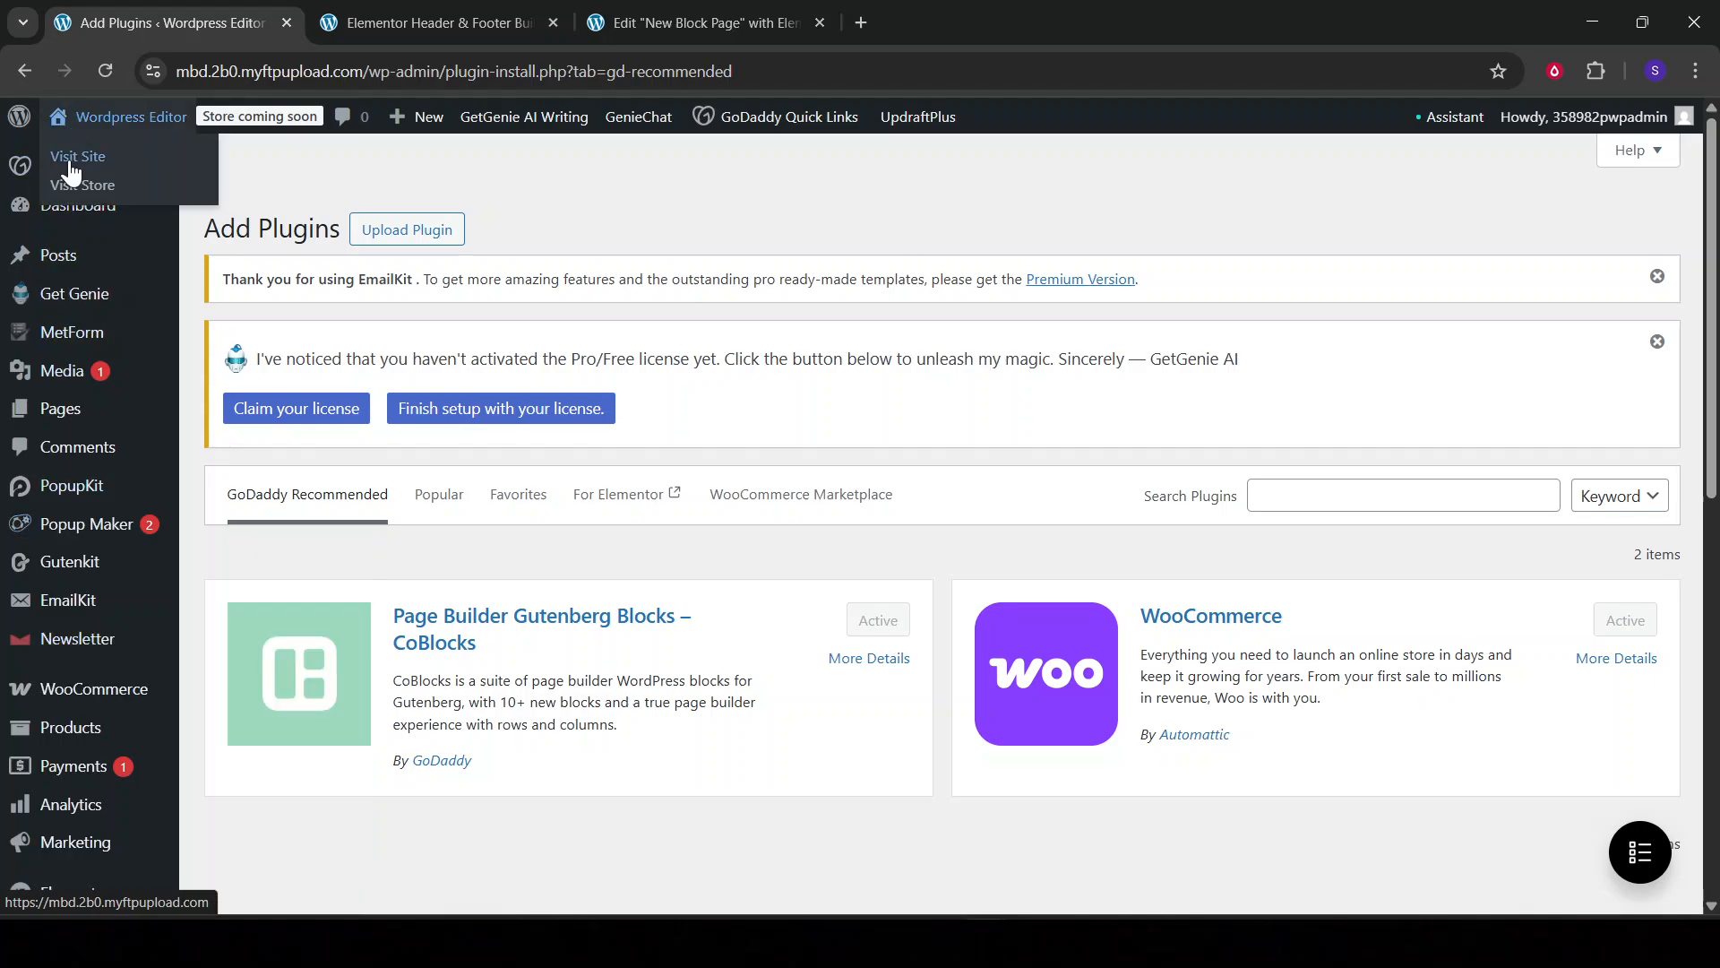
scroll(126, 584, down, 5)
mouse_move(167, 574)
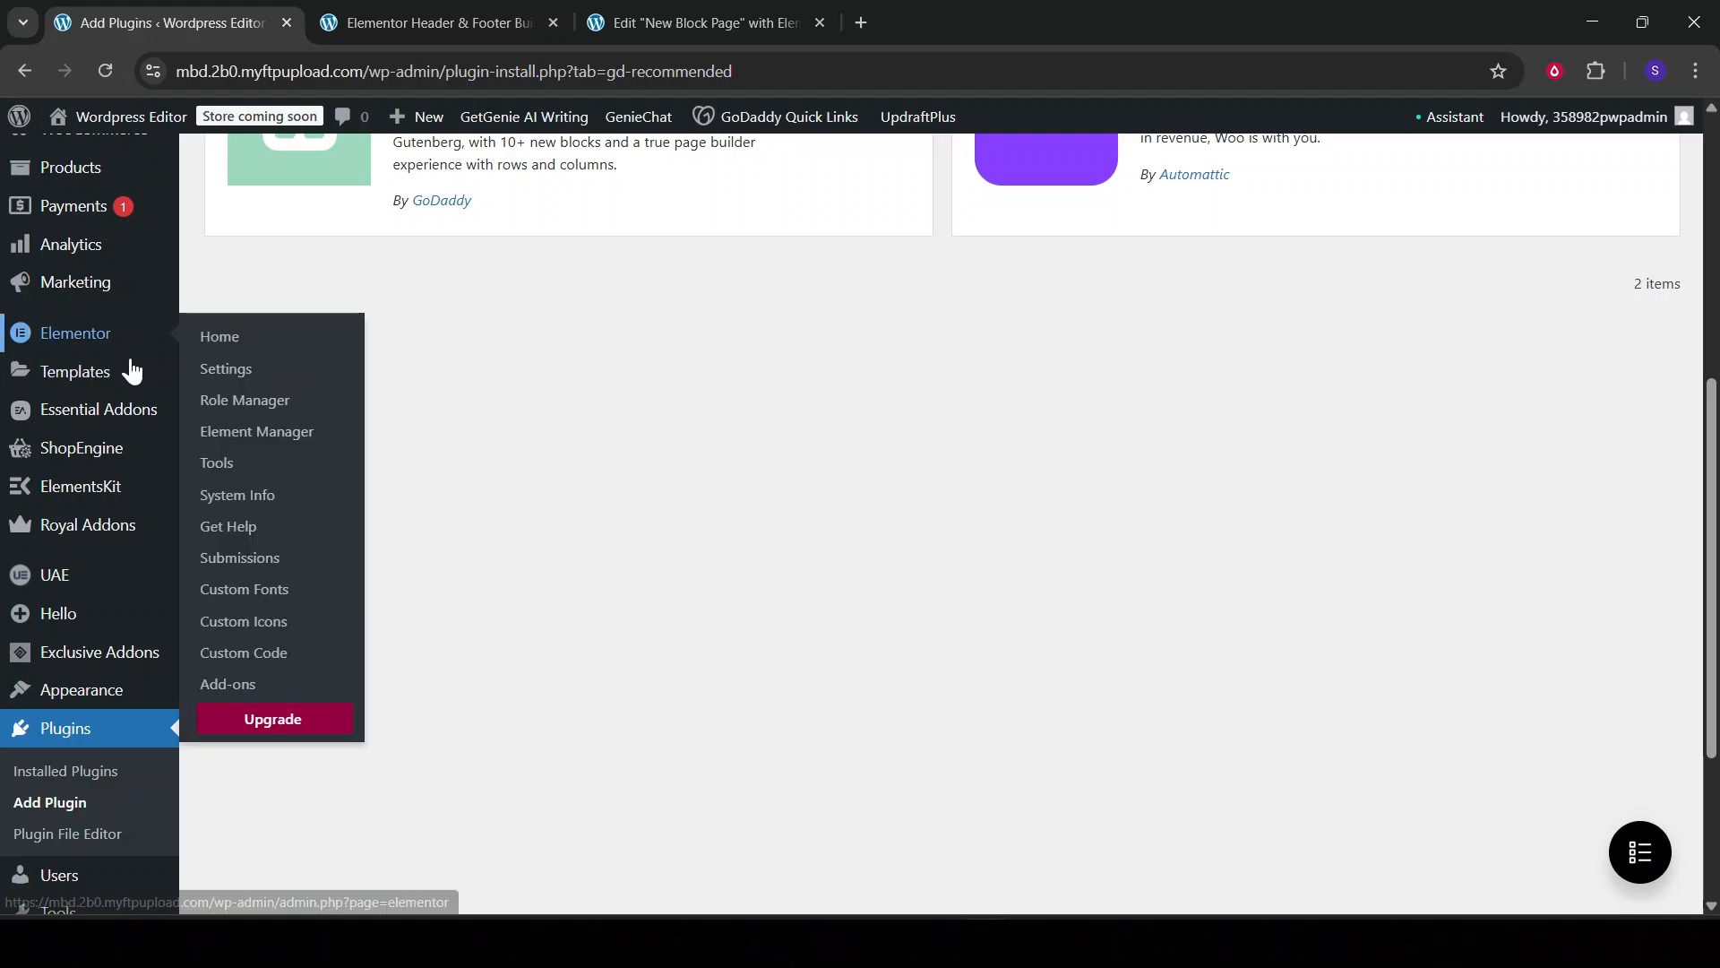
mouse_move(126, 372)
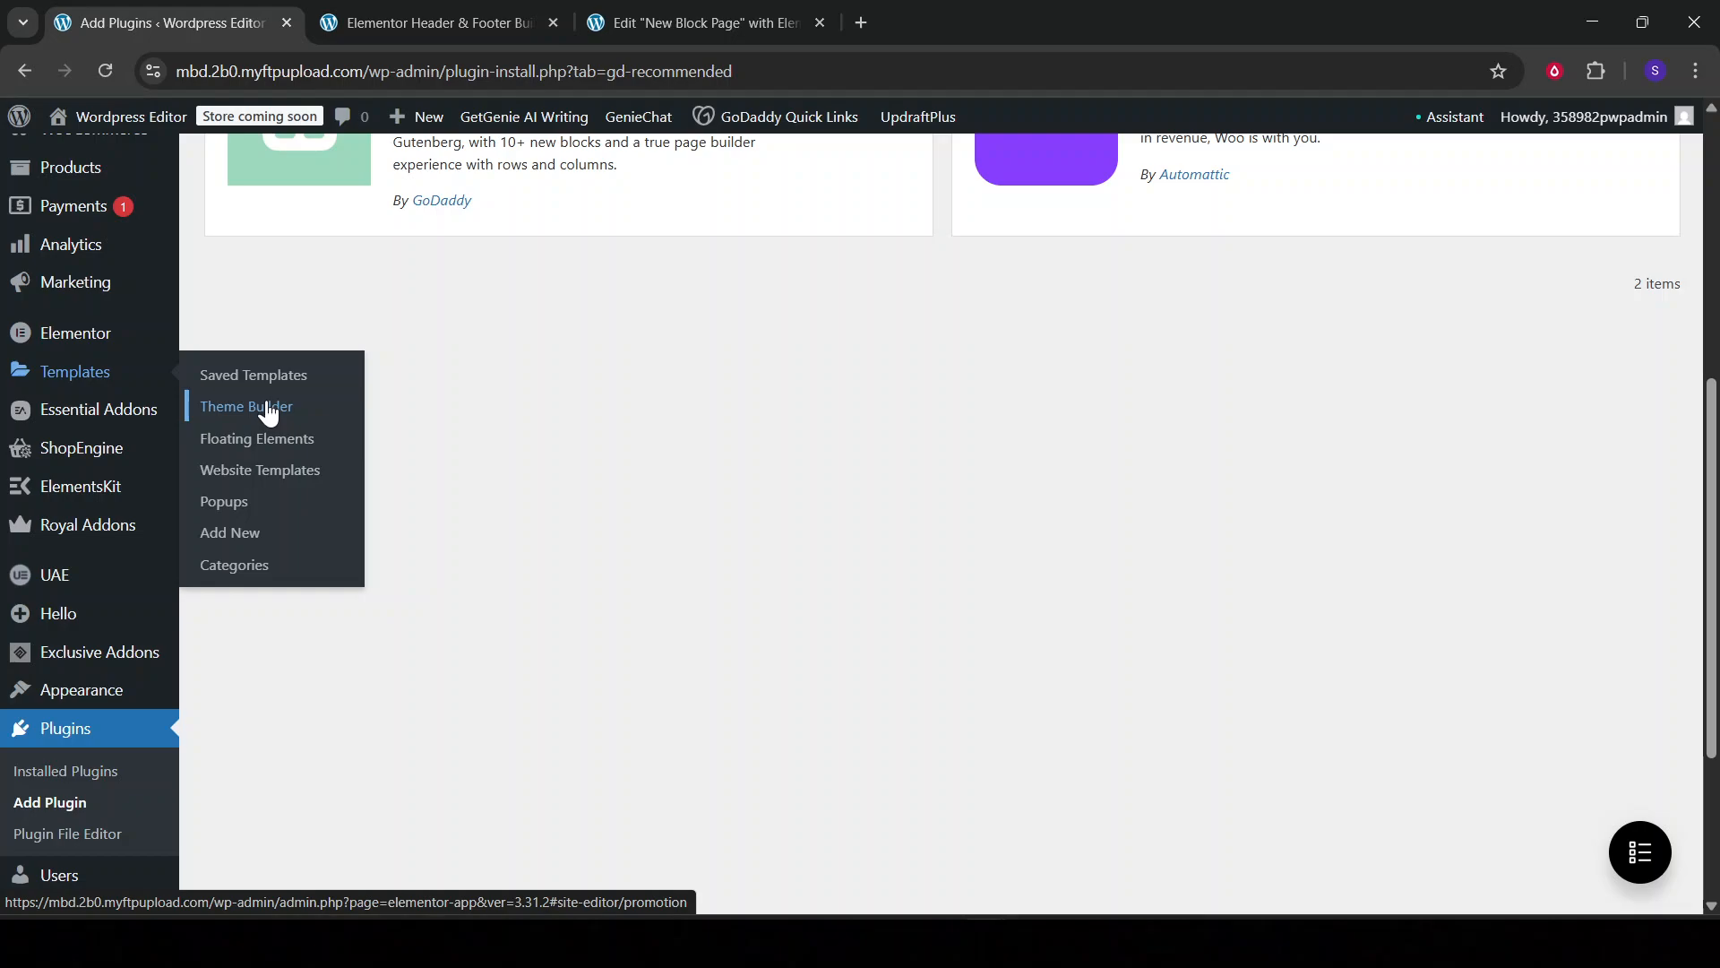
Add a new Elementor Header & Footer Builder template of type Header and open it for editing with Elementor
click(437, 25)
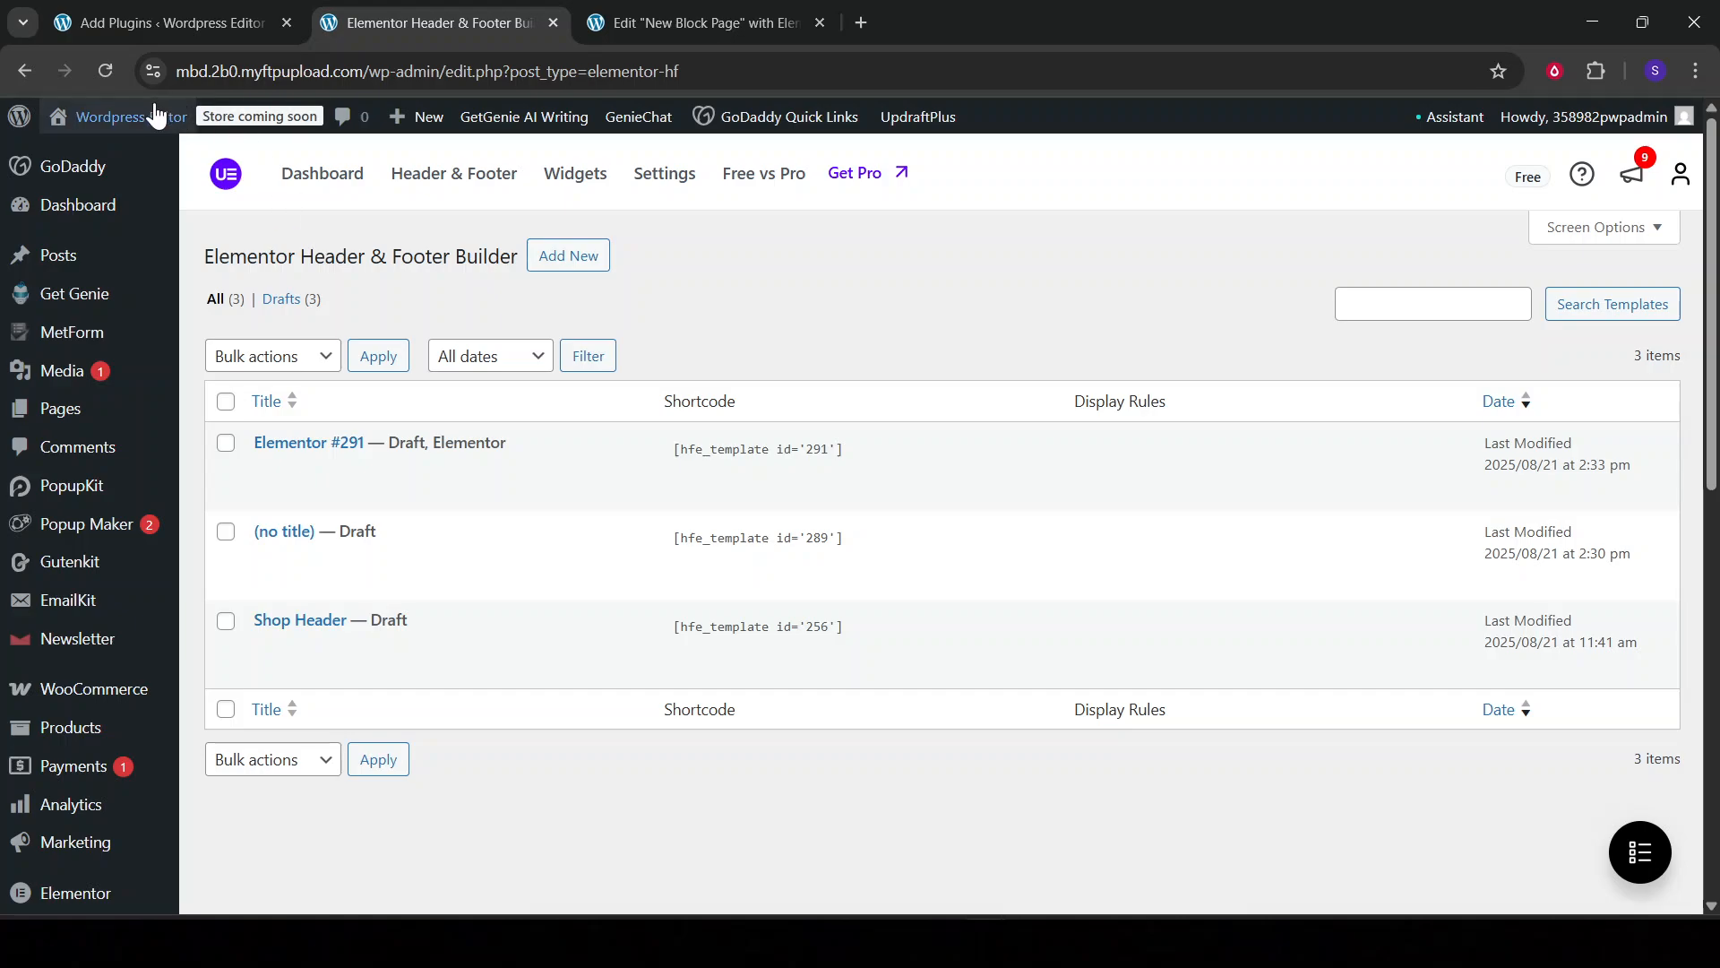
click(575, 257)
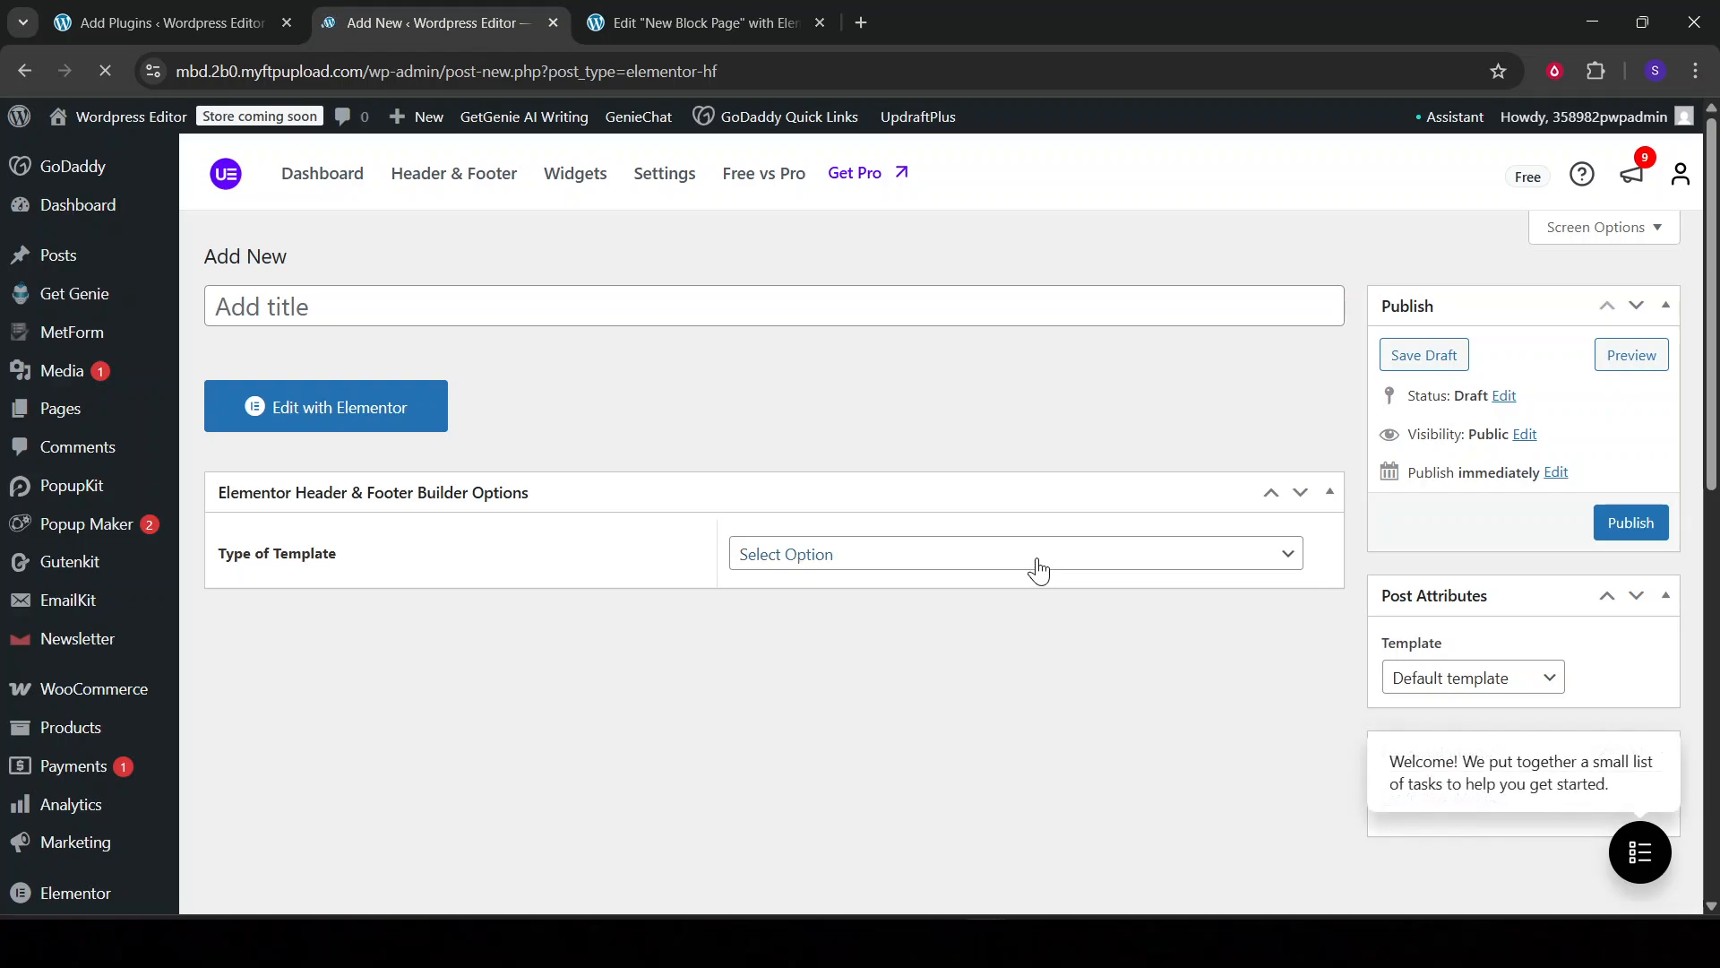
click(983, 554)
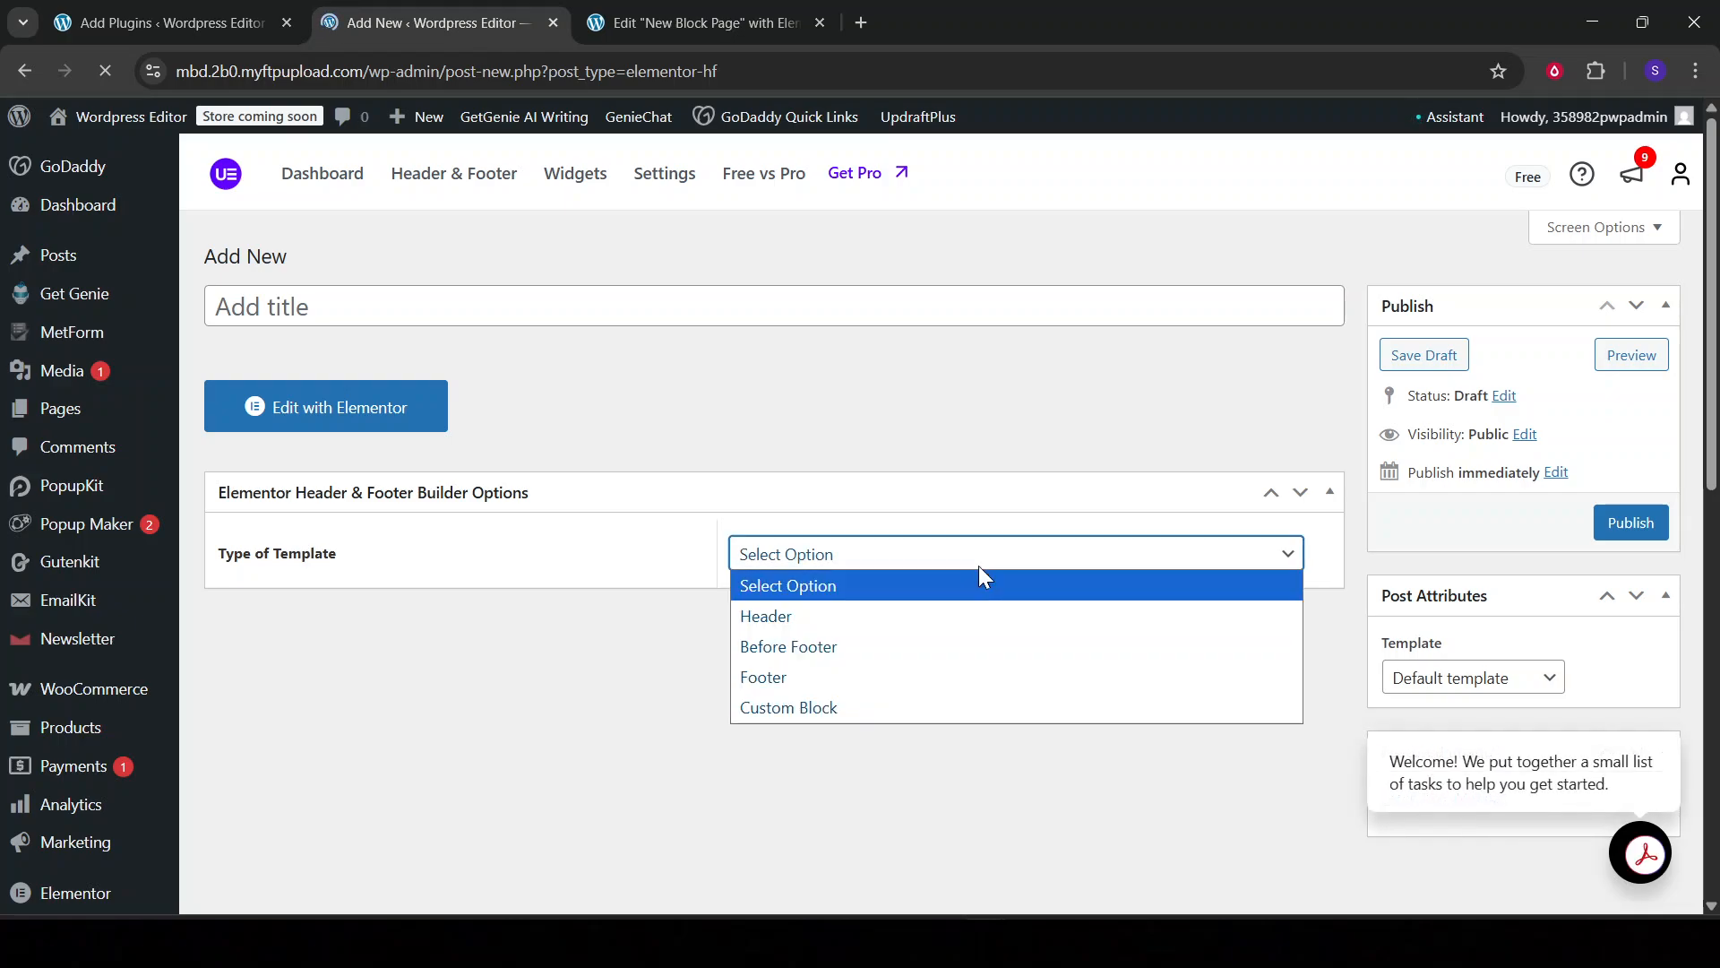
click(919, 614)
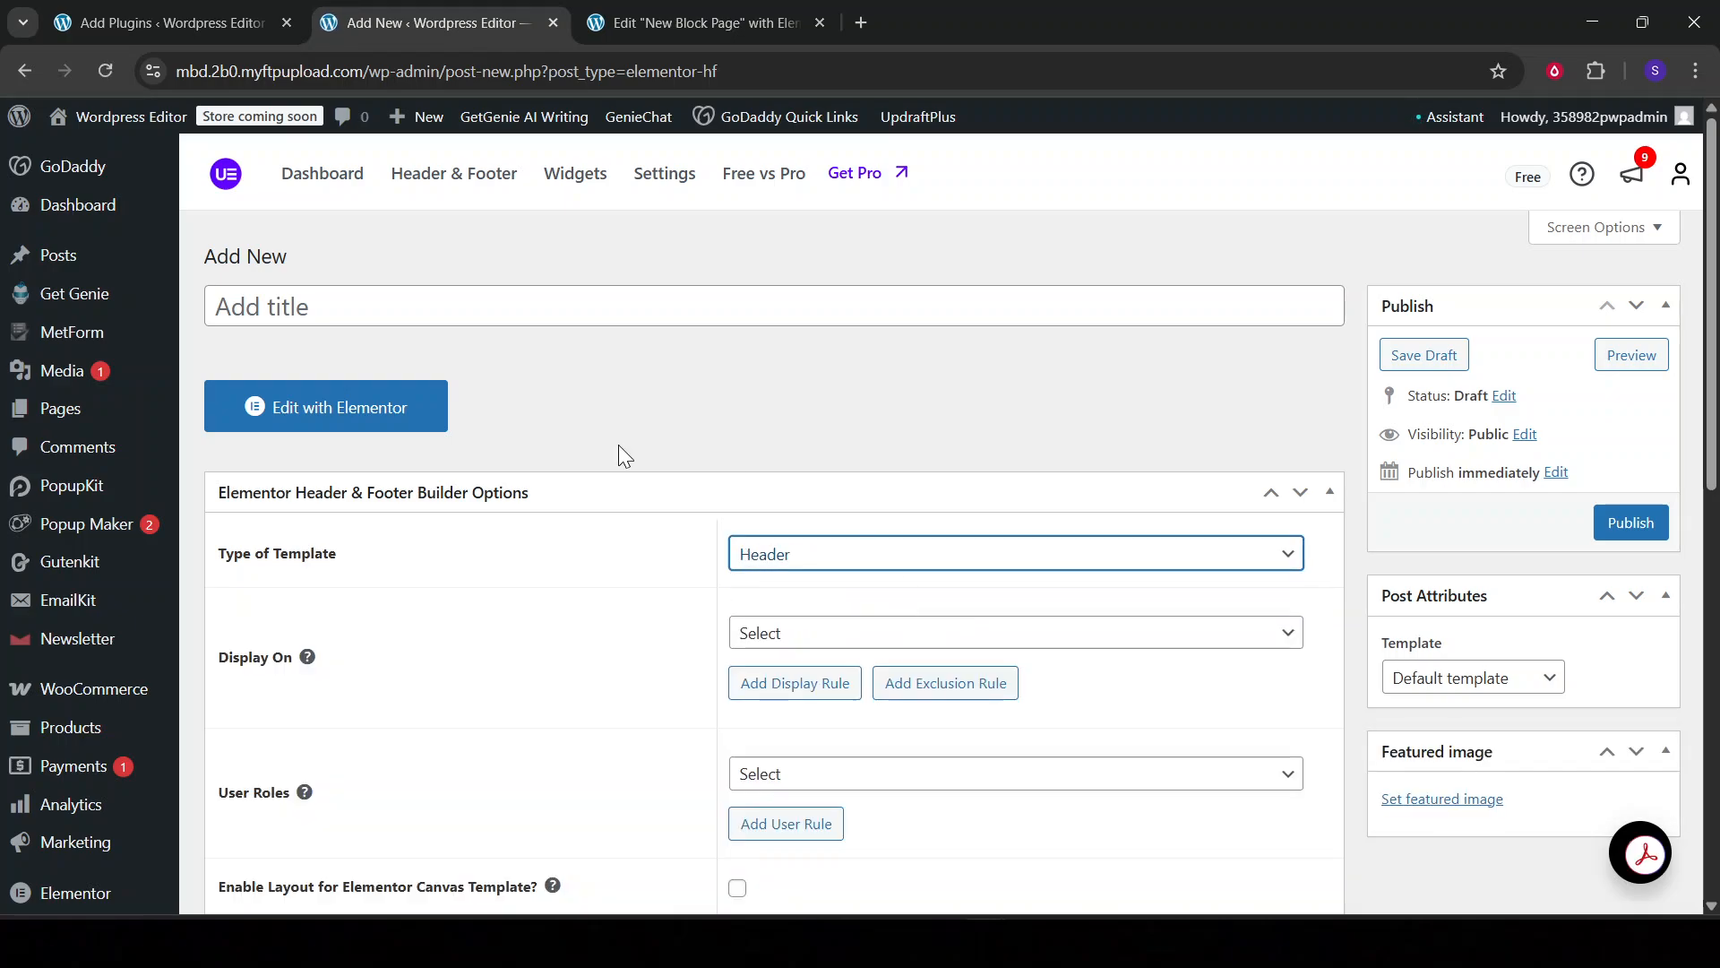
click(373, 408)
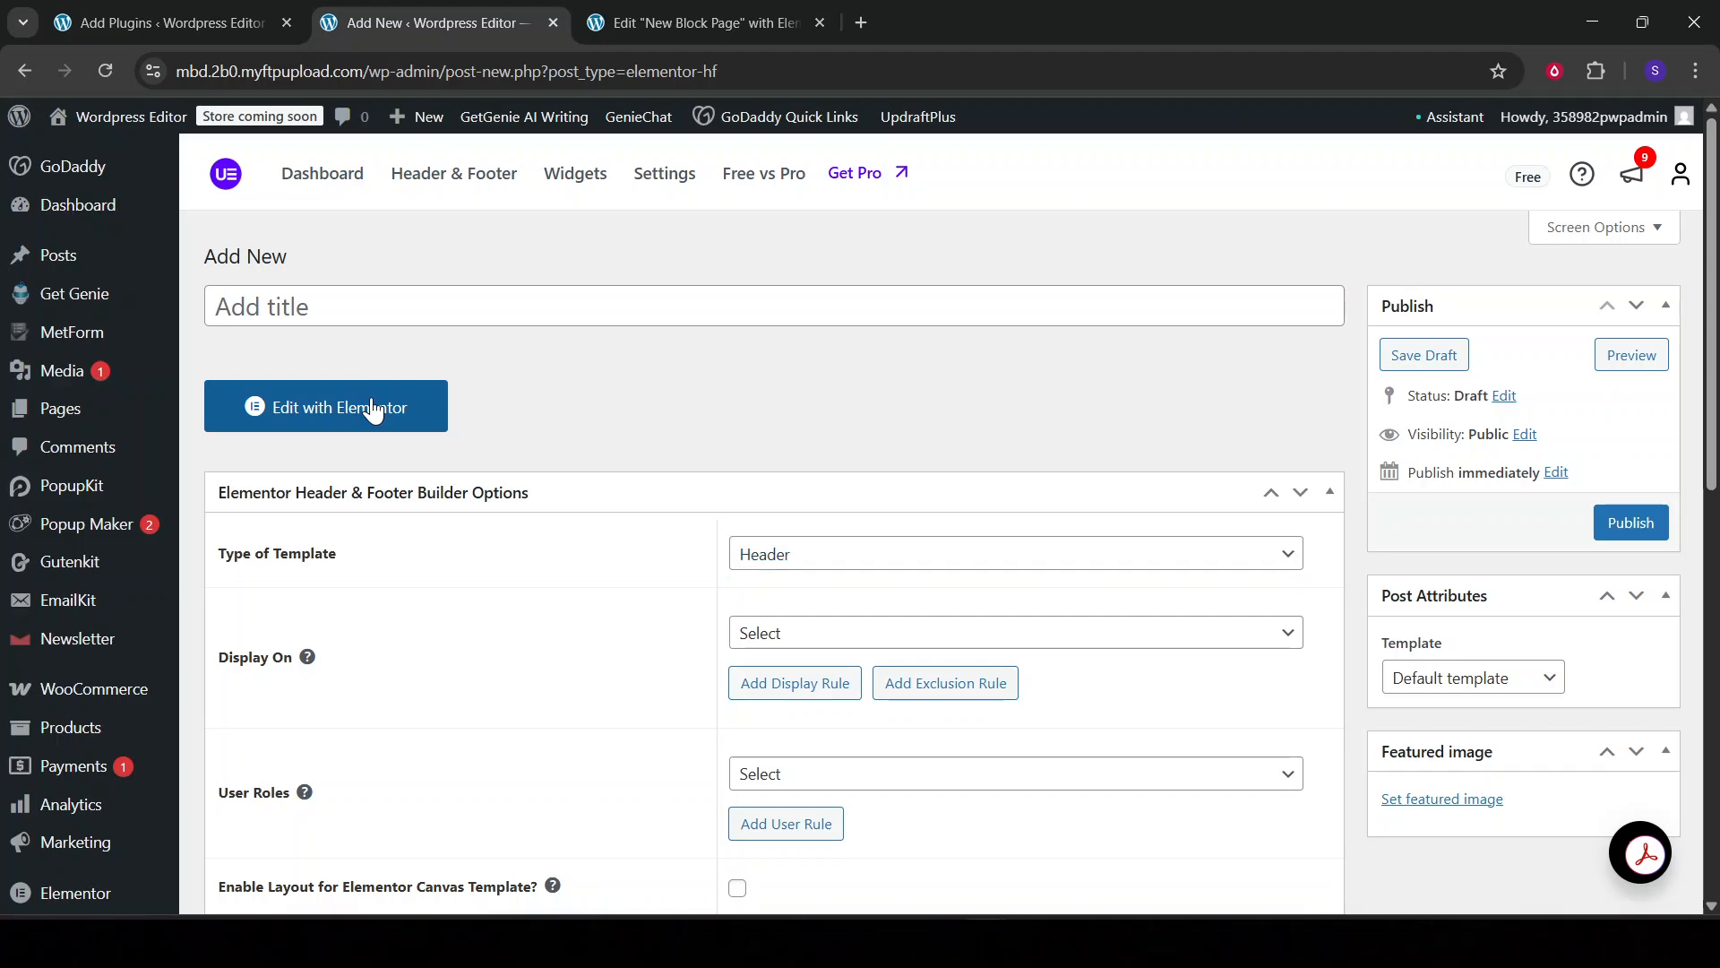
Add a single flexbox container with a downward direction to the header template
scroll(955, 525, down, 4)
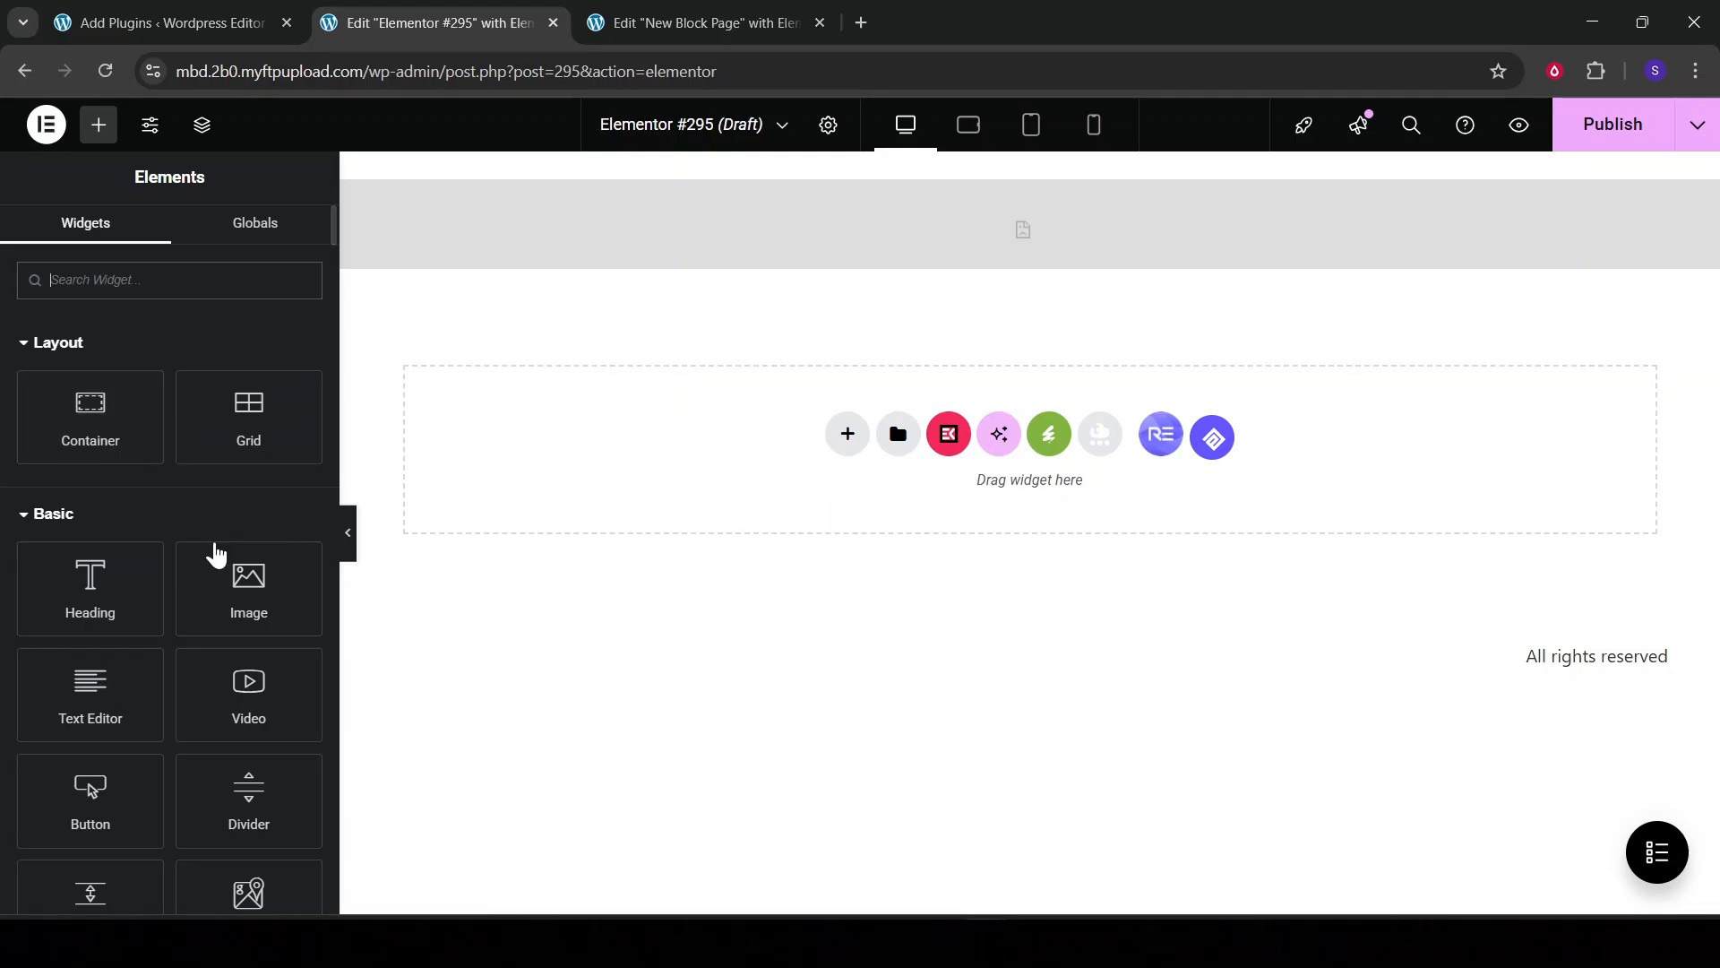
scroll(200, 564, down, 5)
scroll(199, 553, up, 5)
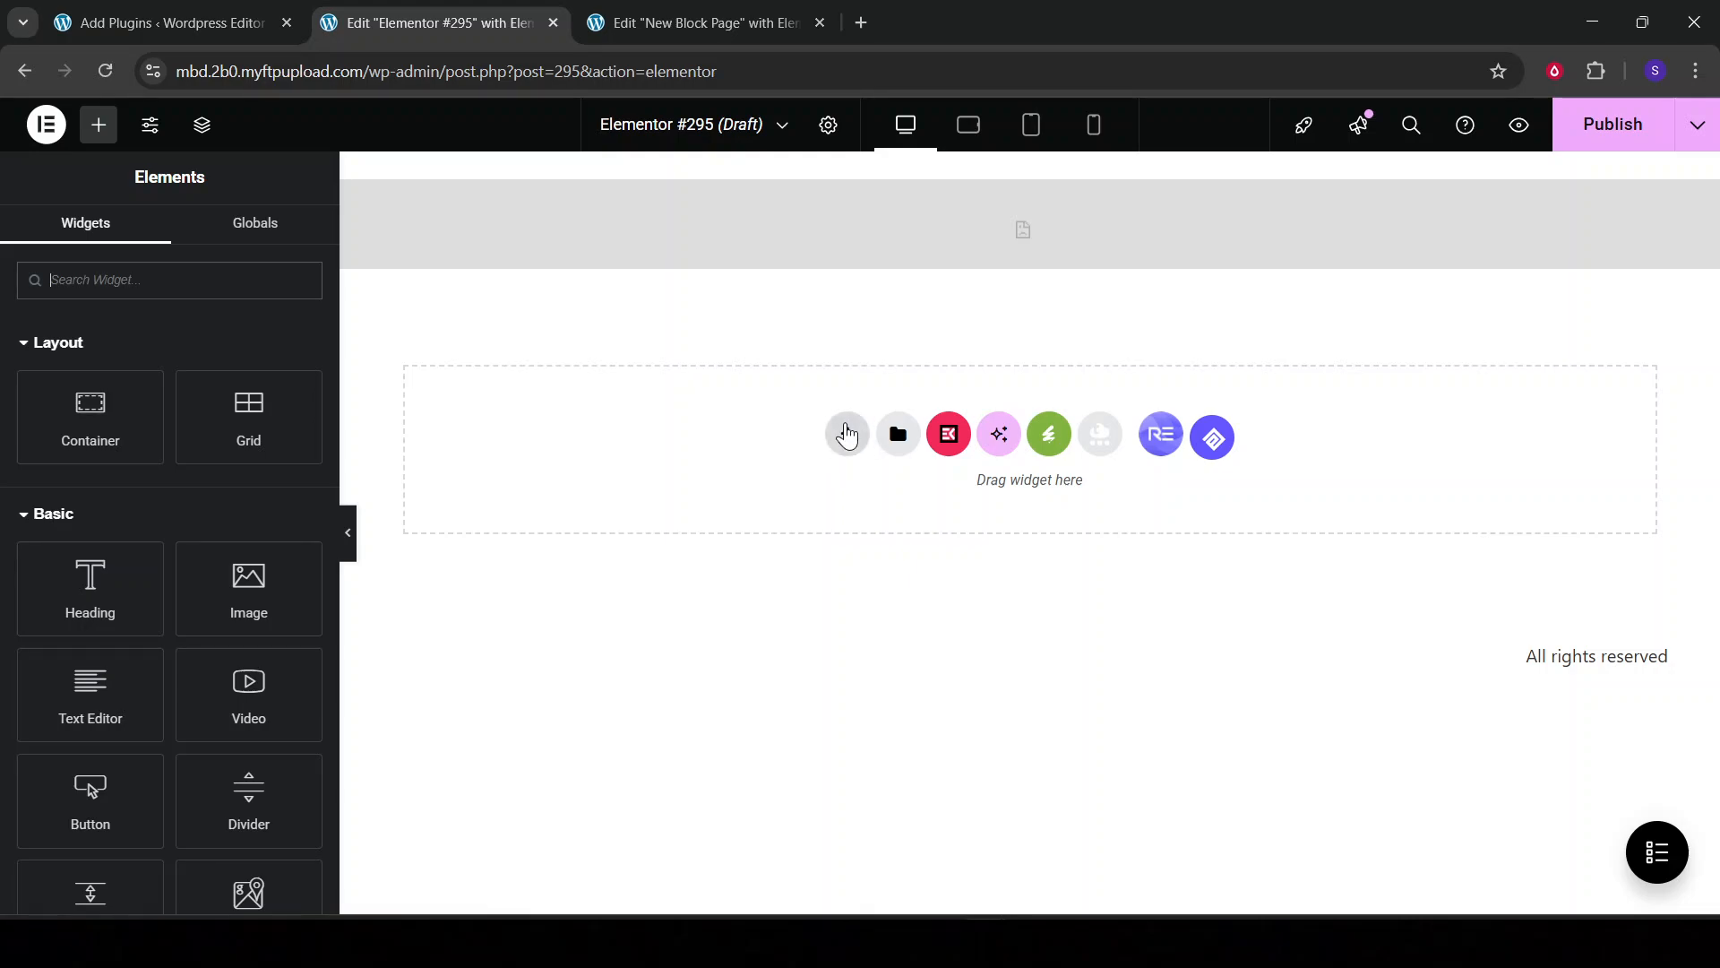
click(847, 437)
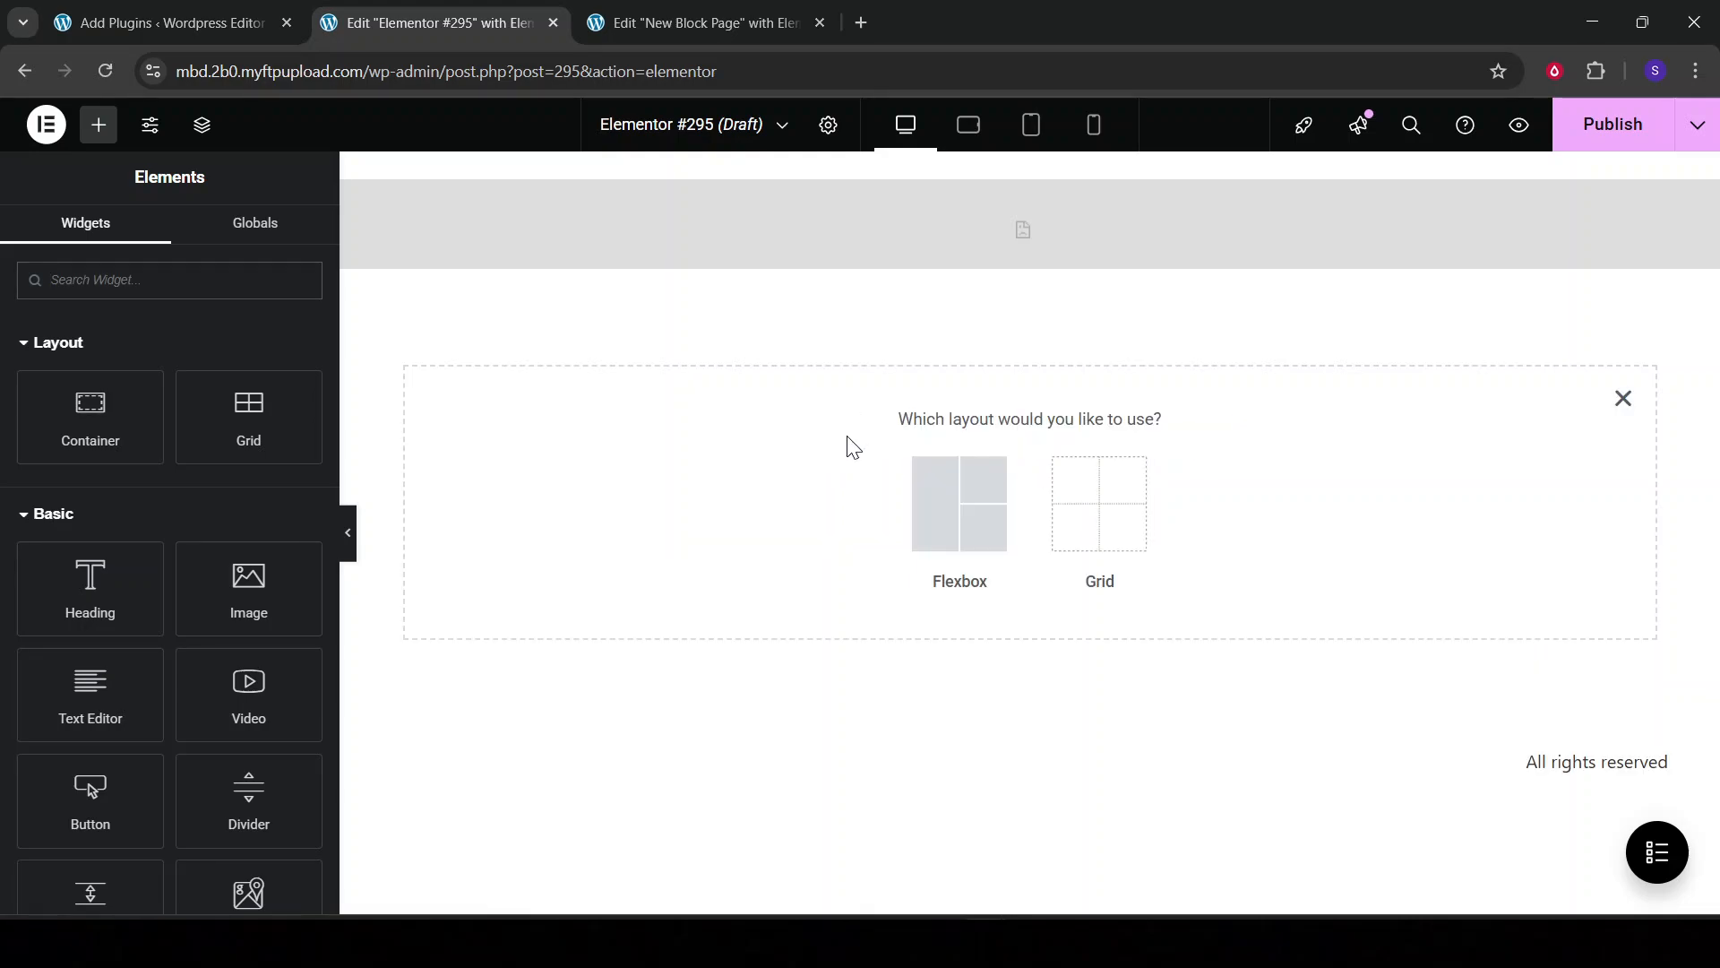
click(960, 509)
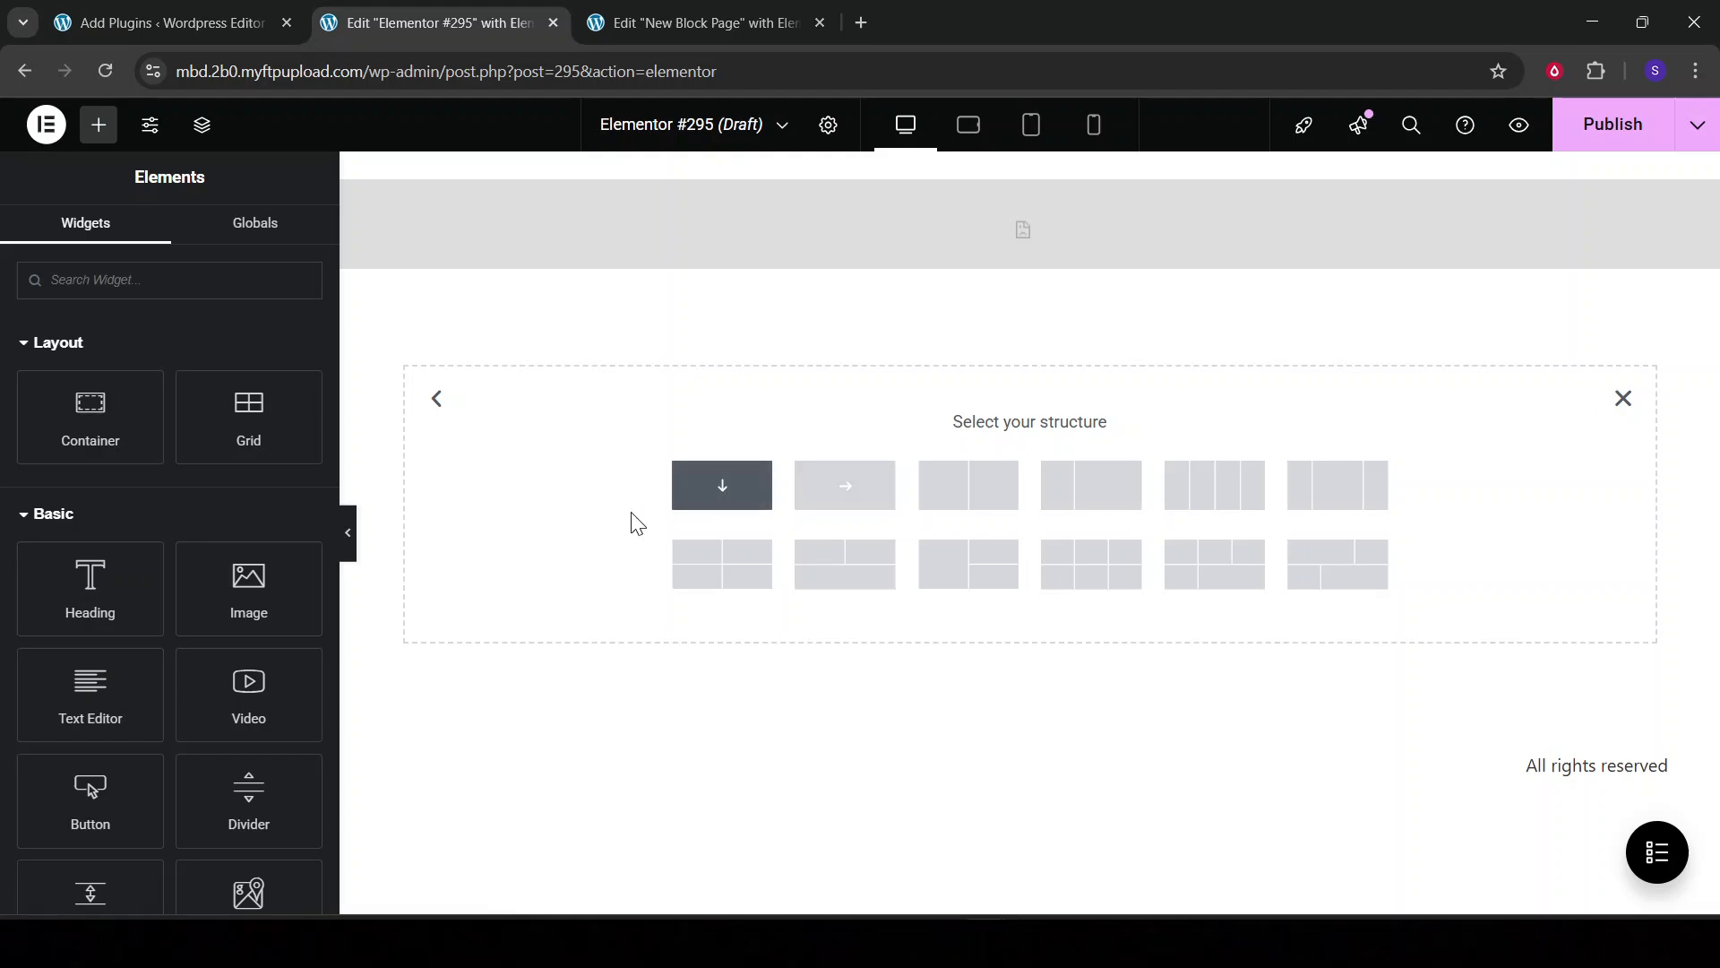
click(741, 500)
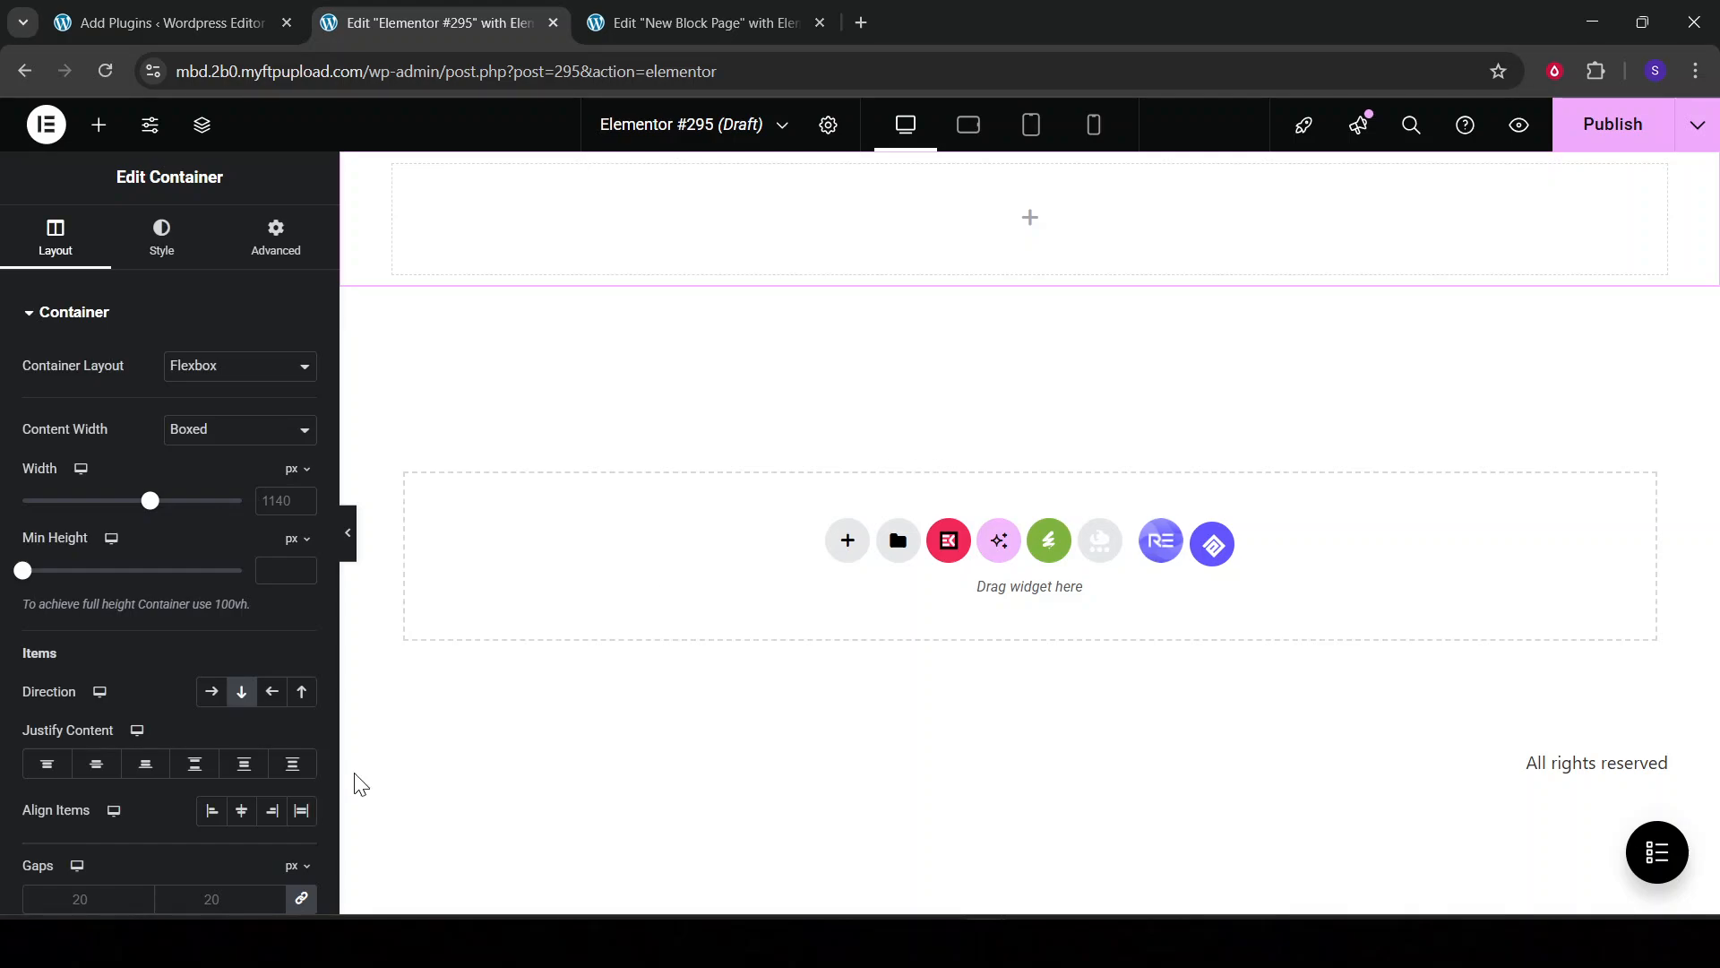
Place an Image widget in the container and use the dark-blue THINK TO SHOP head-and-cart logo from the media library
click(481, 865)
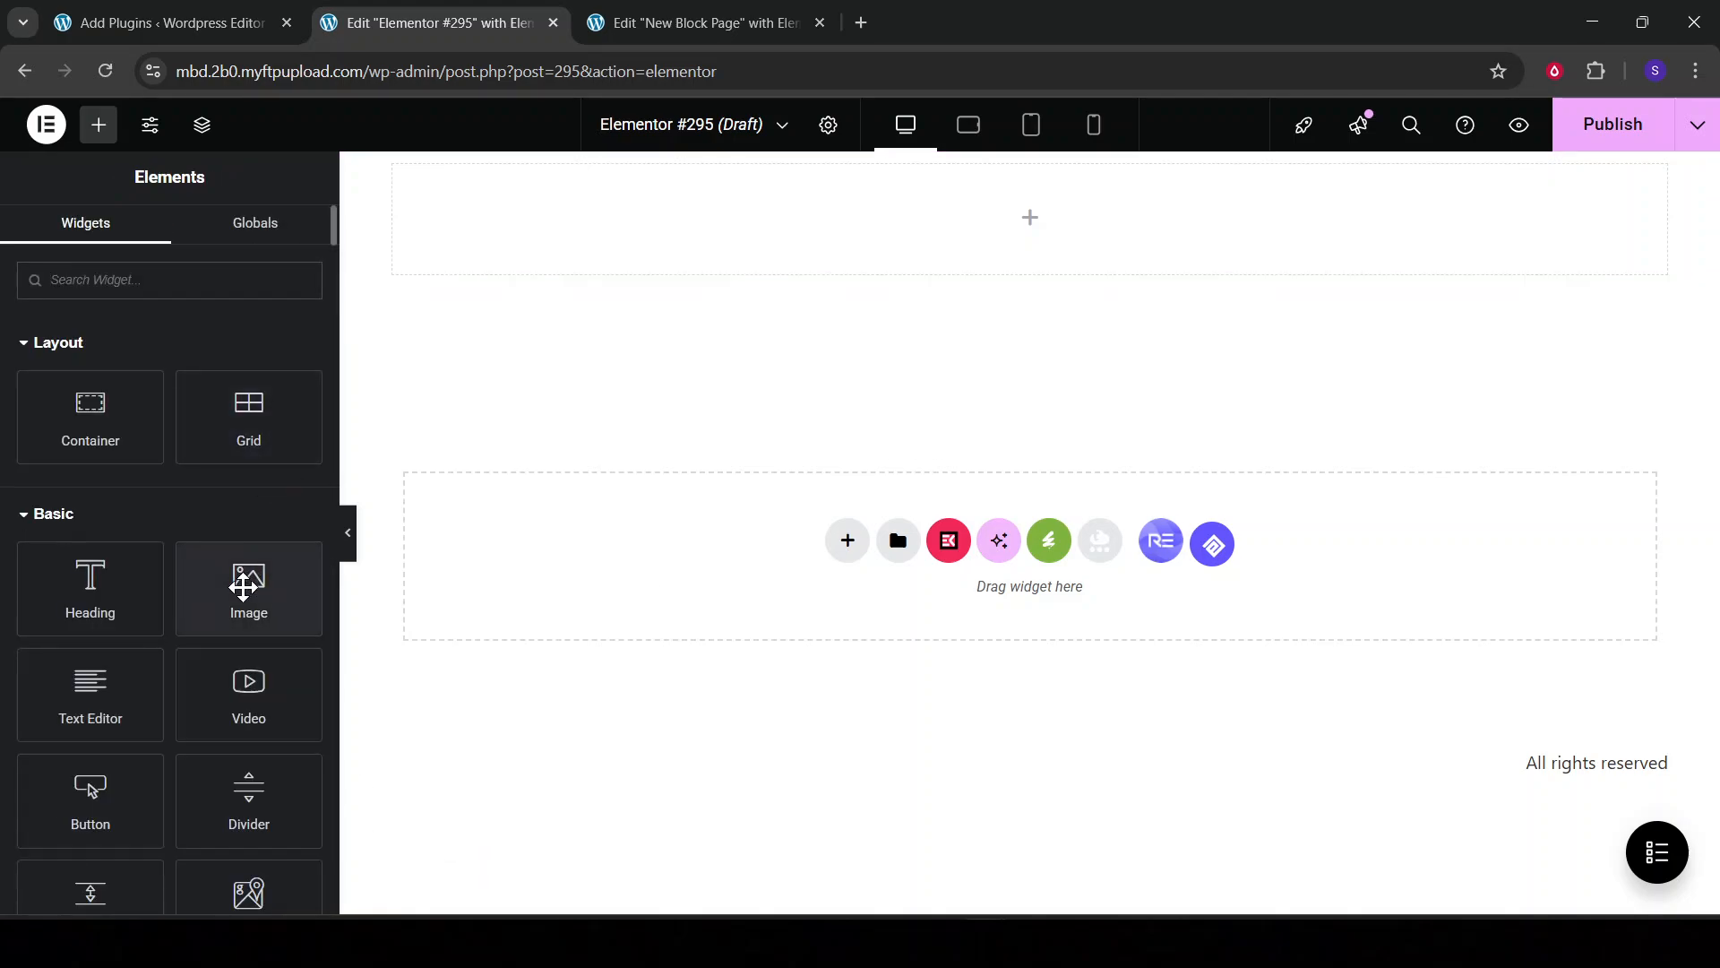
drag(246, 579, 875, 254)
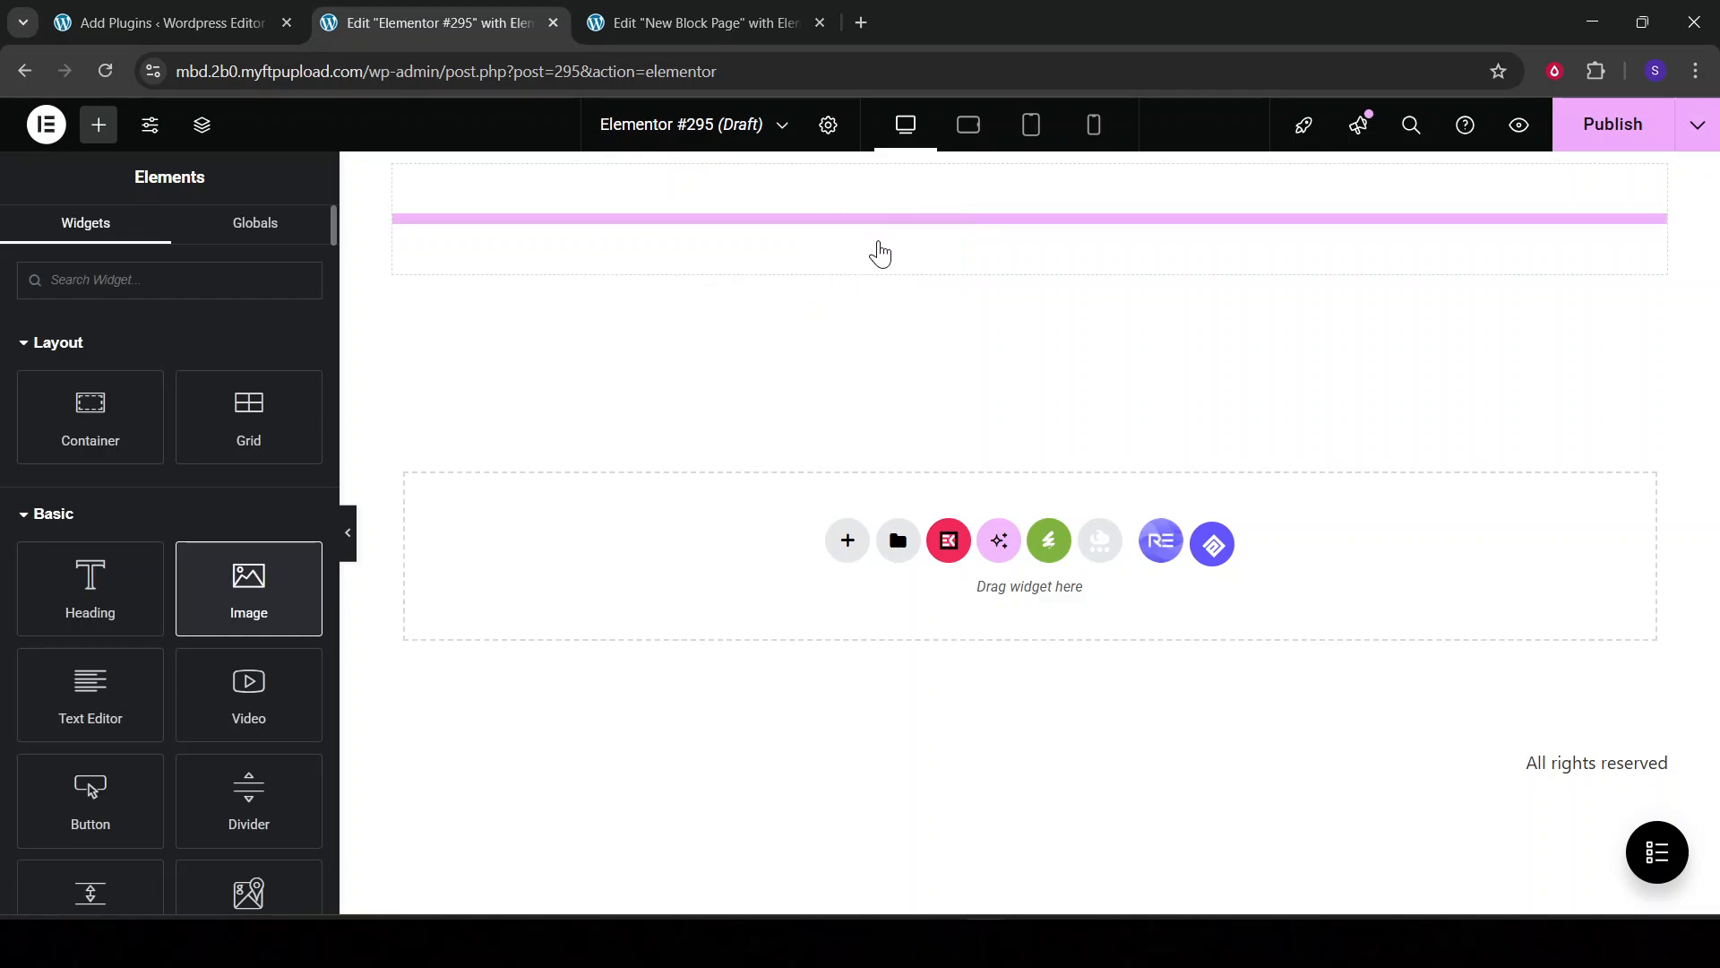
click(143, 483)
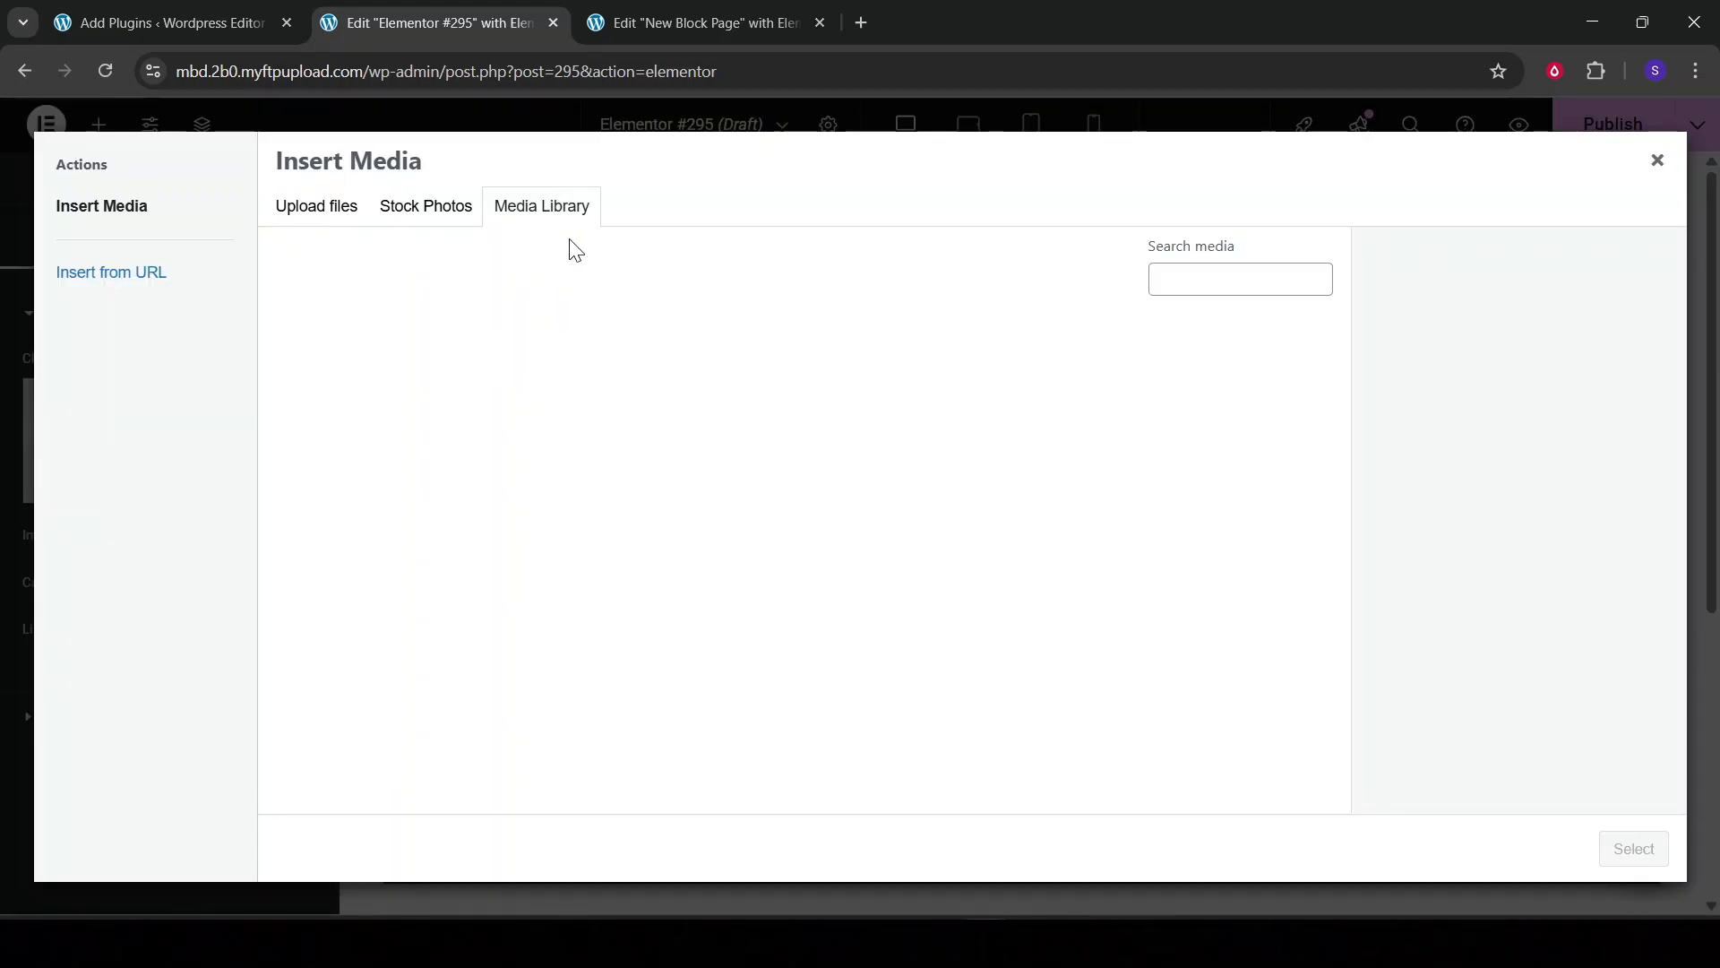
click(560, 430)
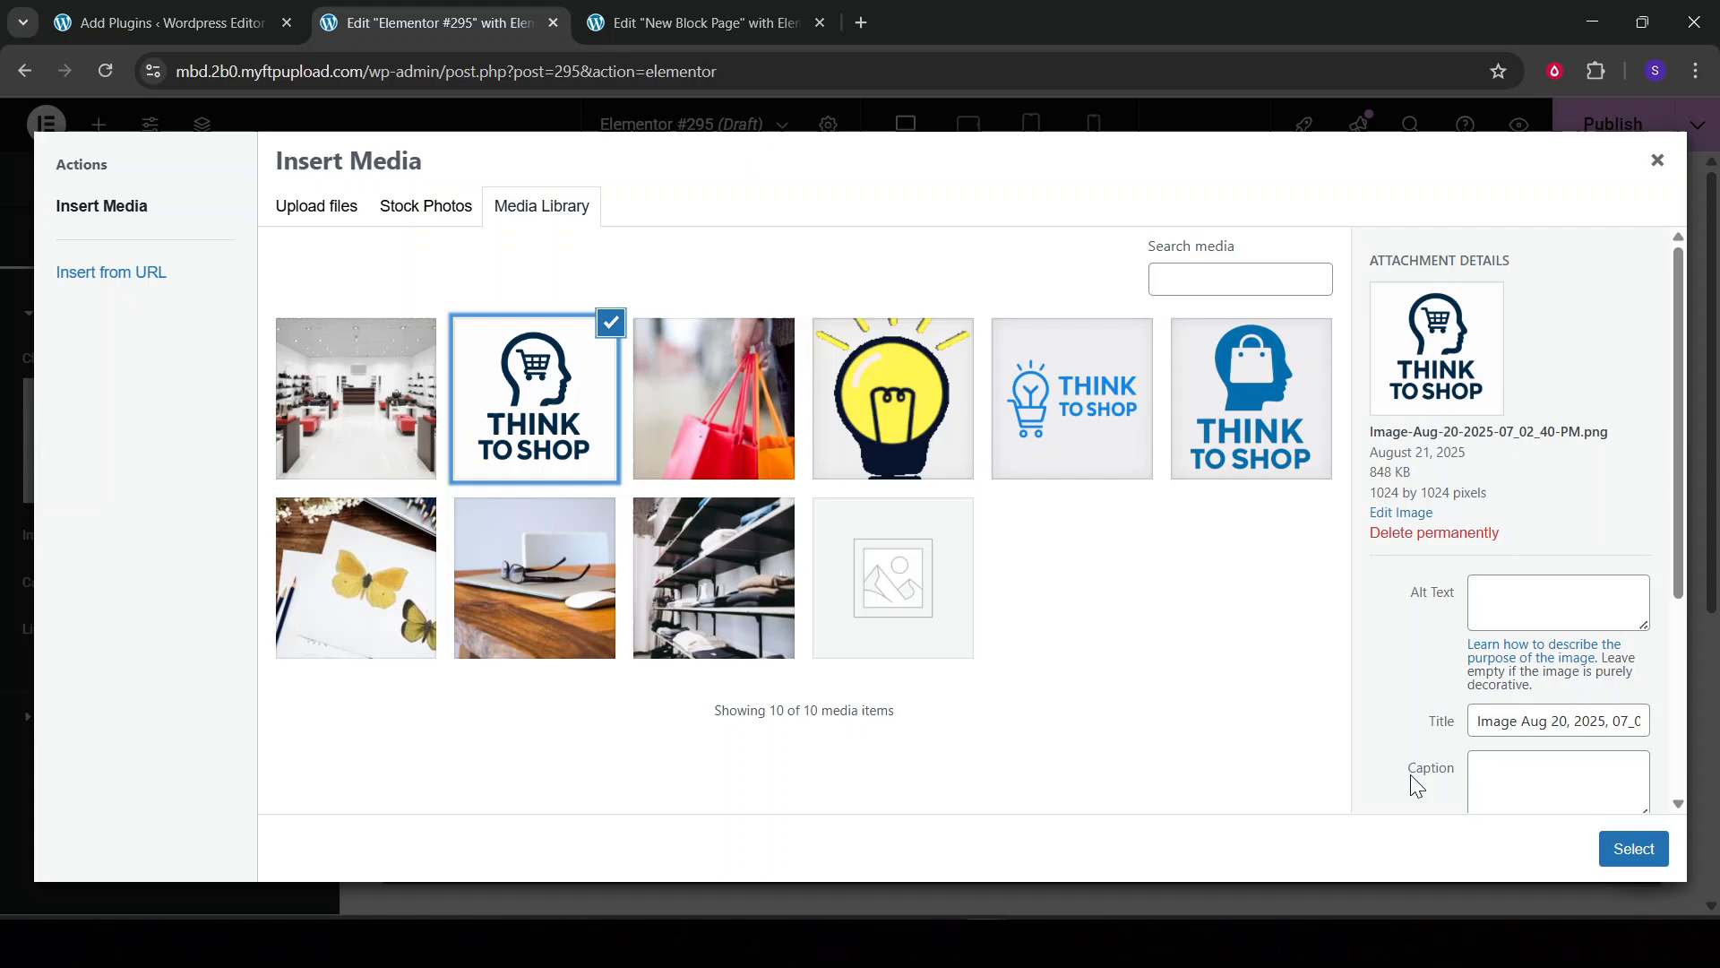
click(1606, 851)
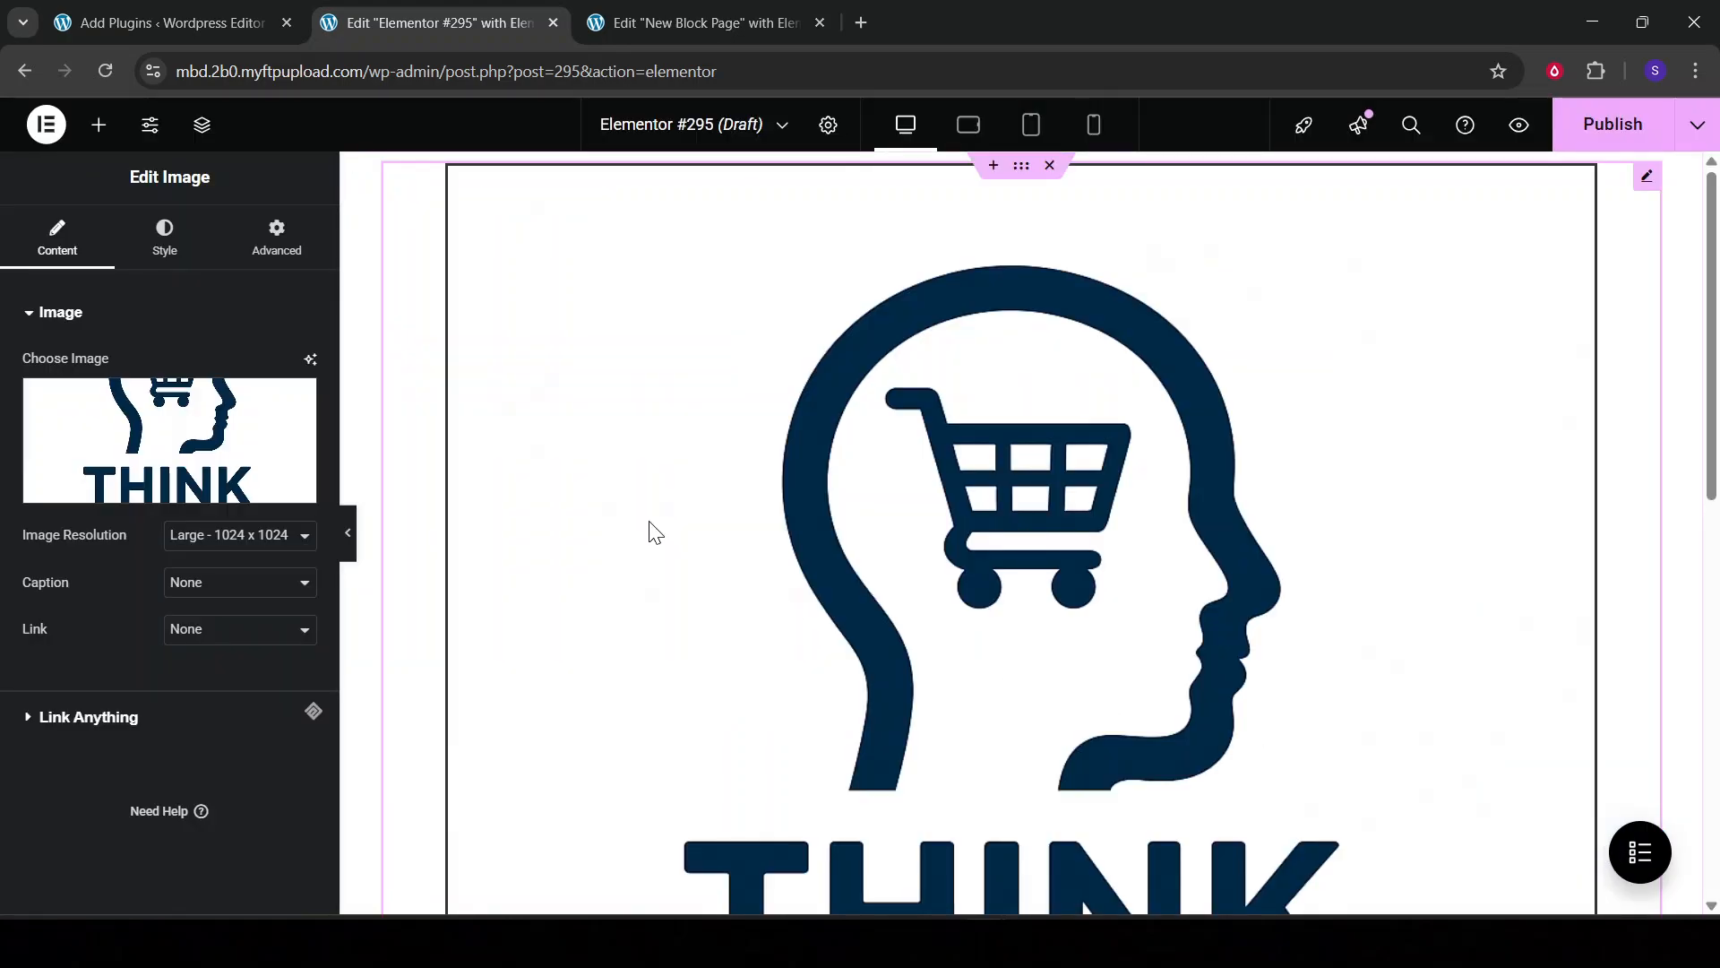
Set the logo's image resolution to Thumbnail - 150 x 150
click(300, 538)
click(288, 562)
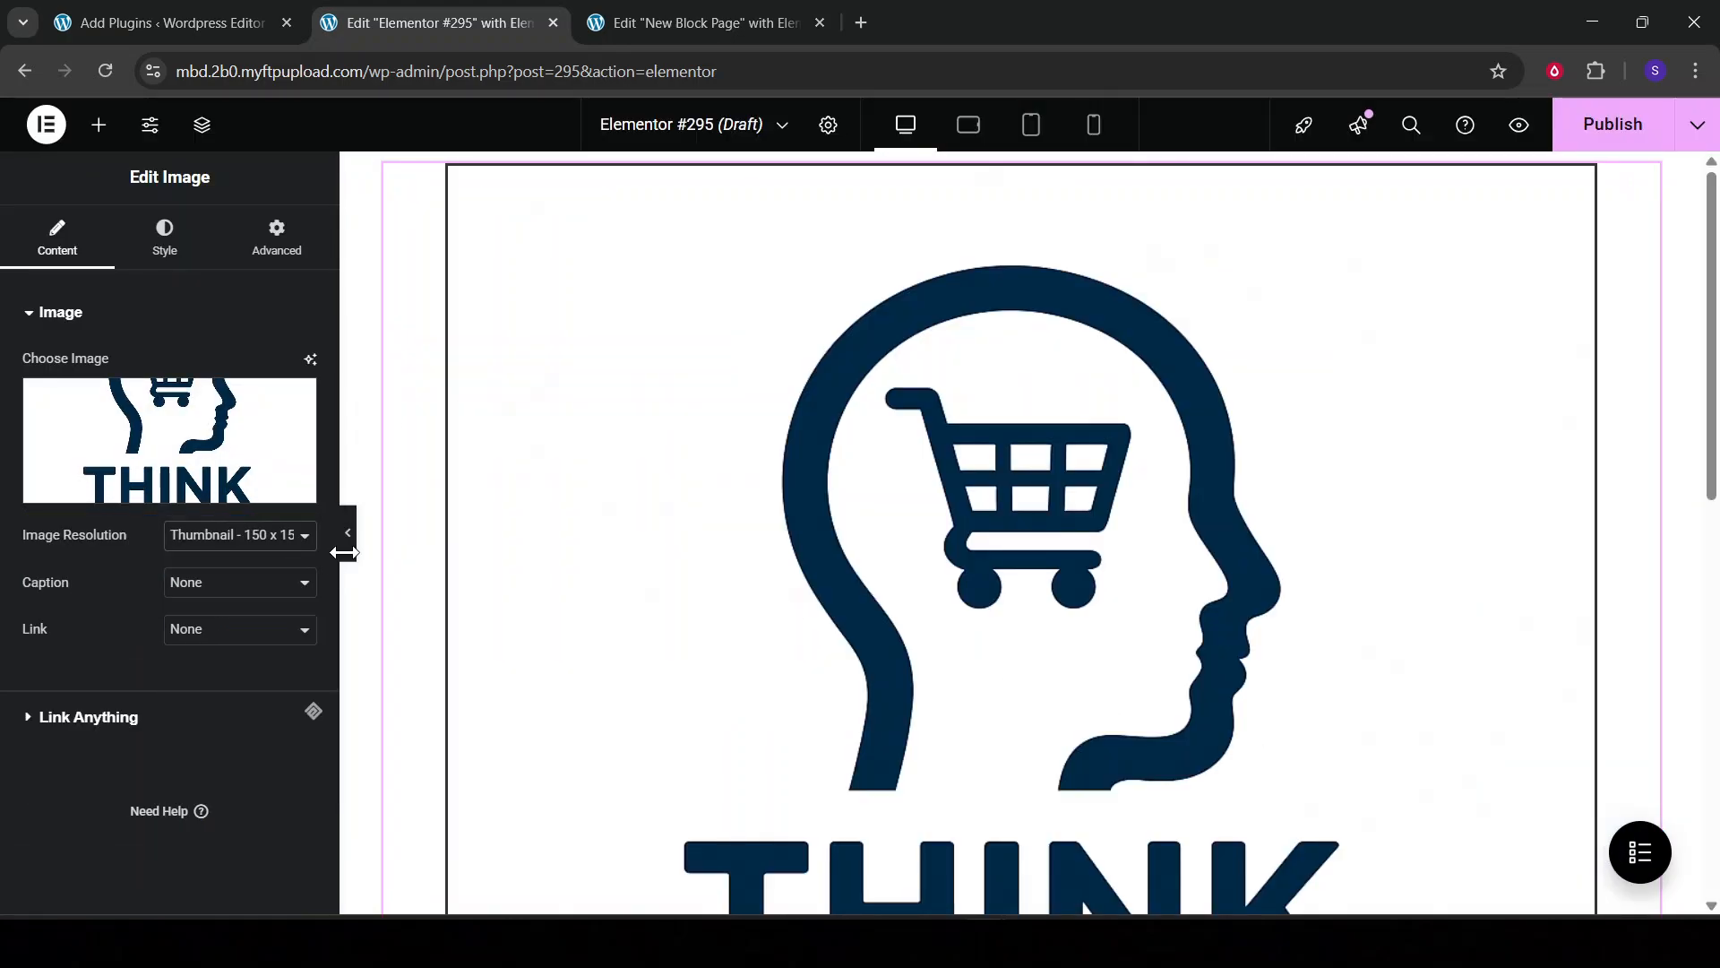
click(274, 229)
click(56, 239)
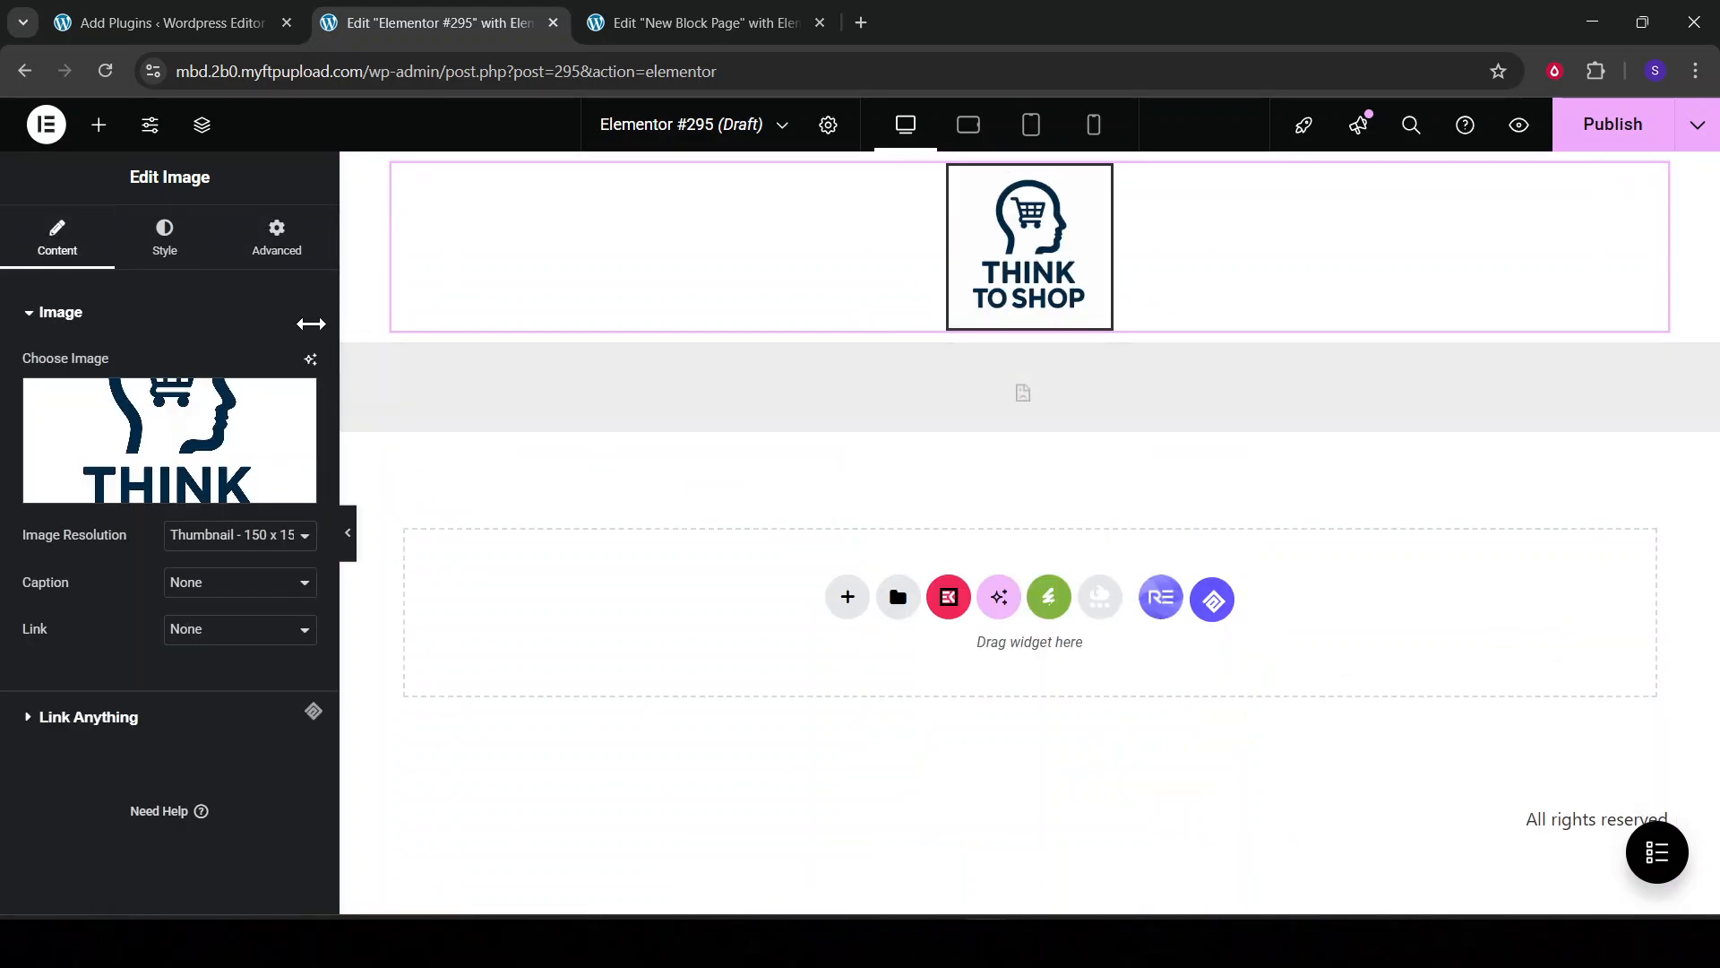
Remove the logo image's border by setting its border type to None
click(165, 235)
scroll(224, 627, down, 2)
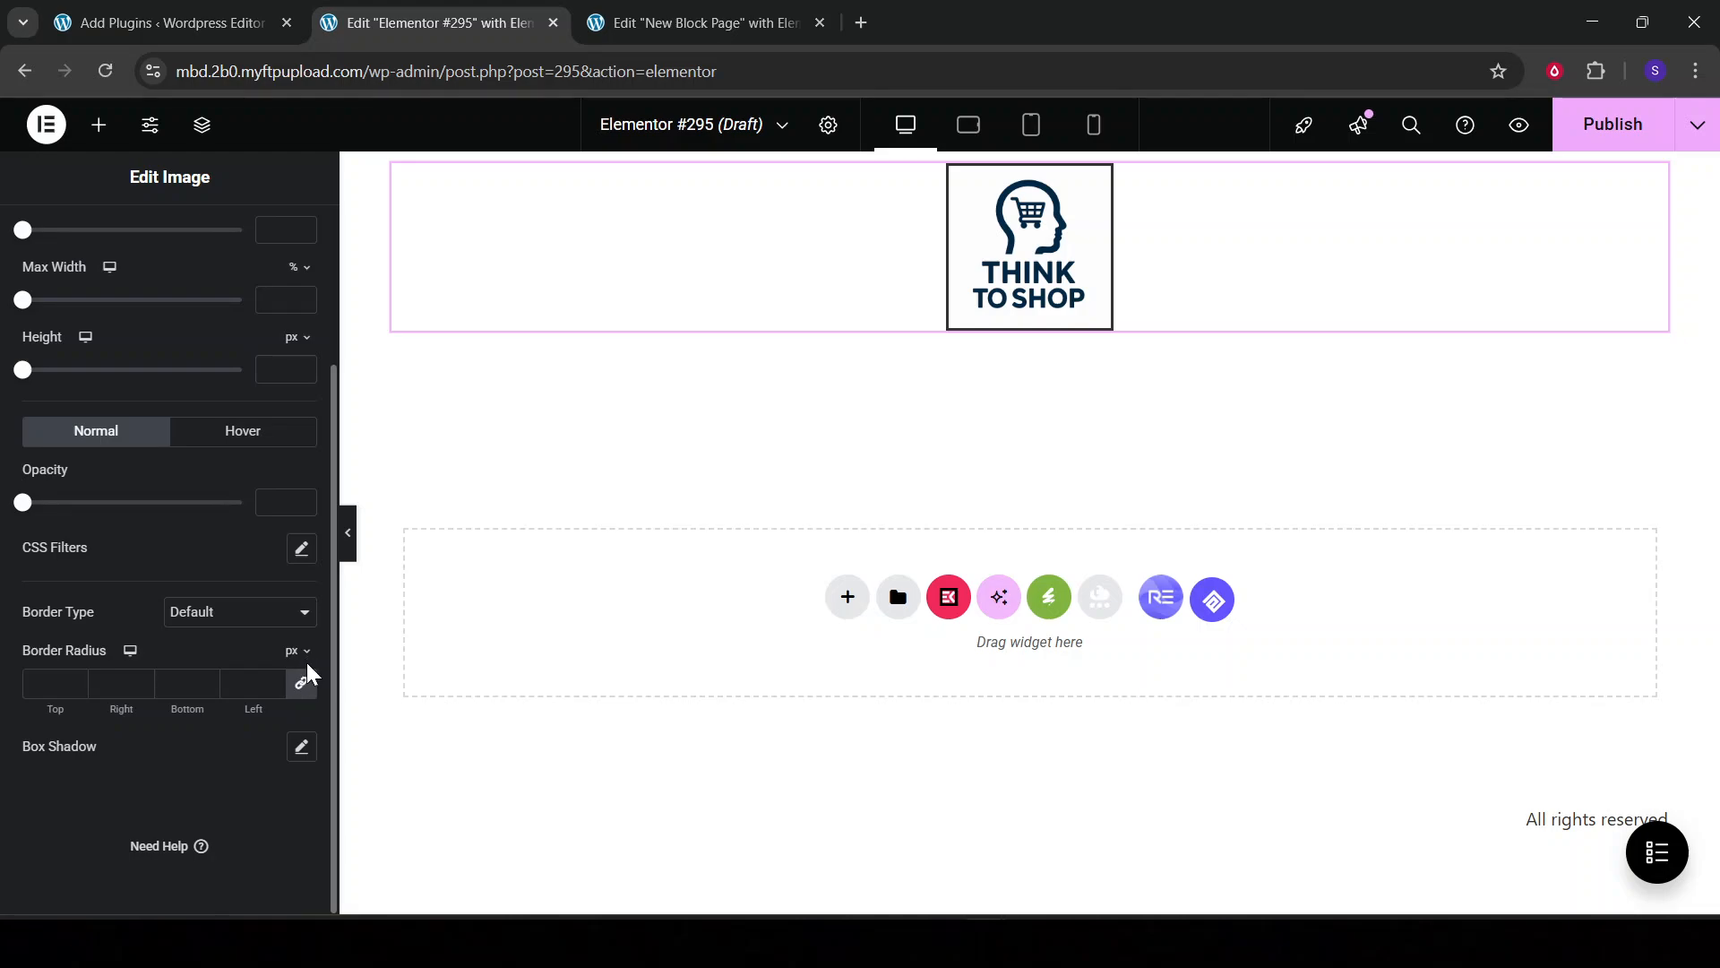
click(300, 612)
click(260, 670)
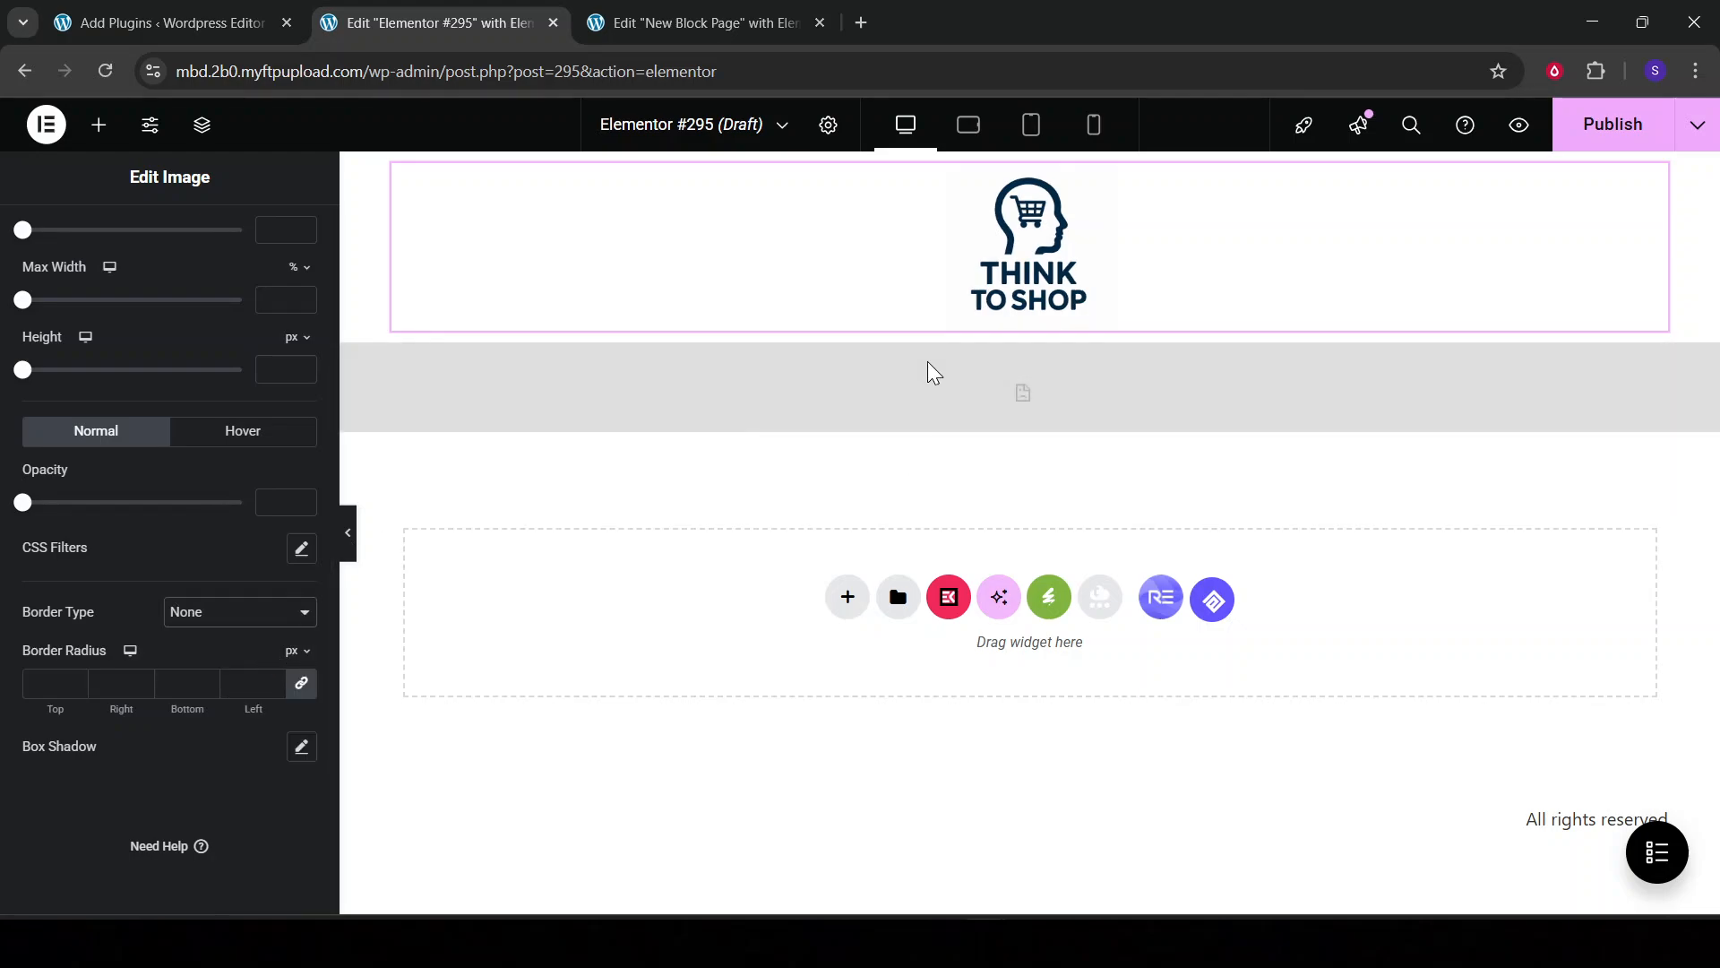
scroll(179, 358, up, 3)
click(40, 232)
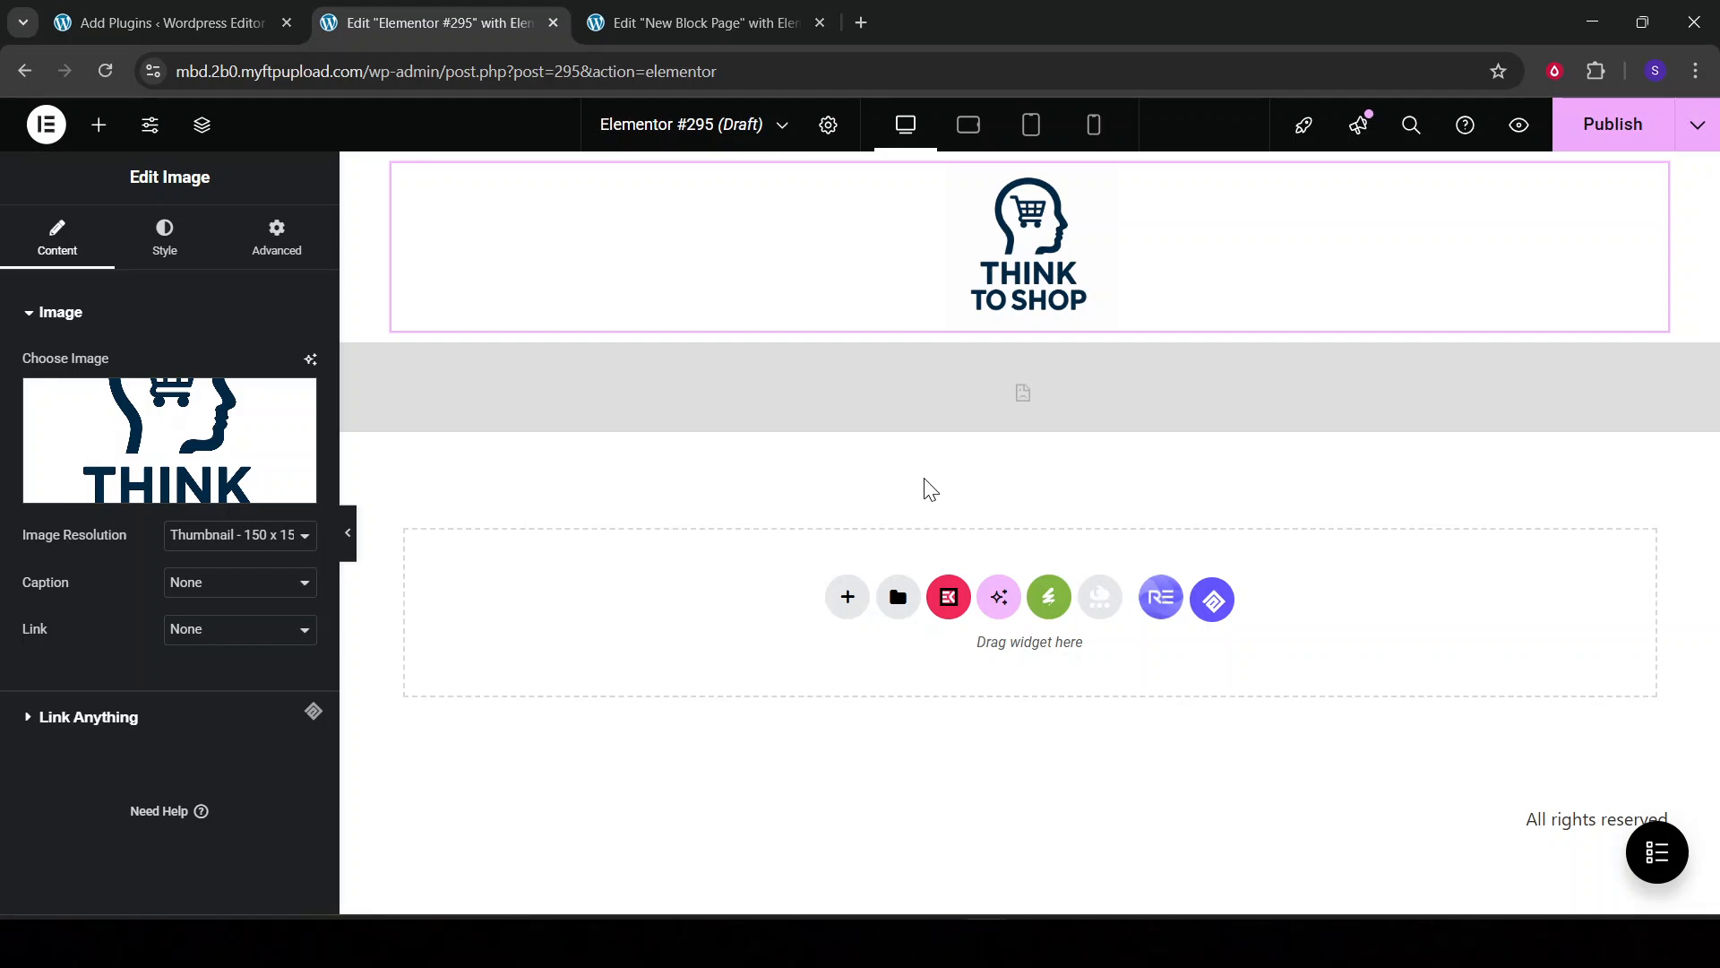
click(564, 806)
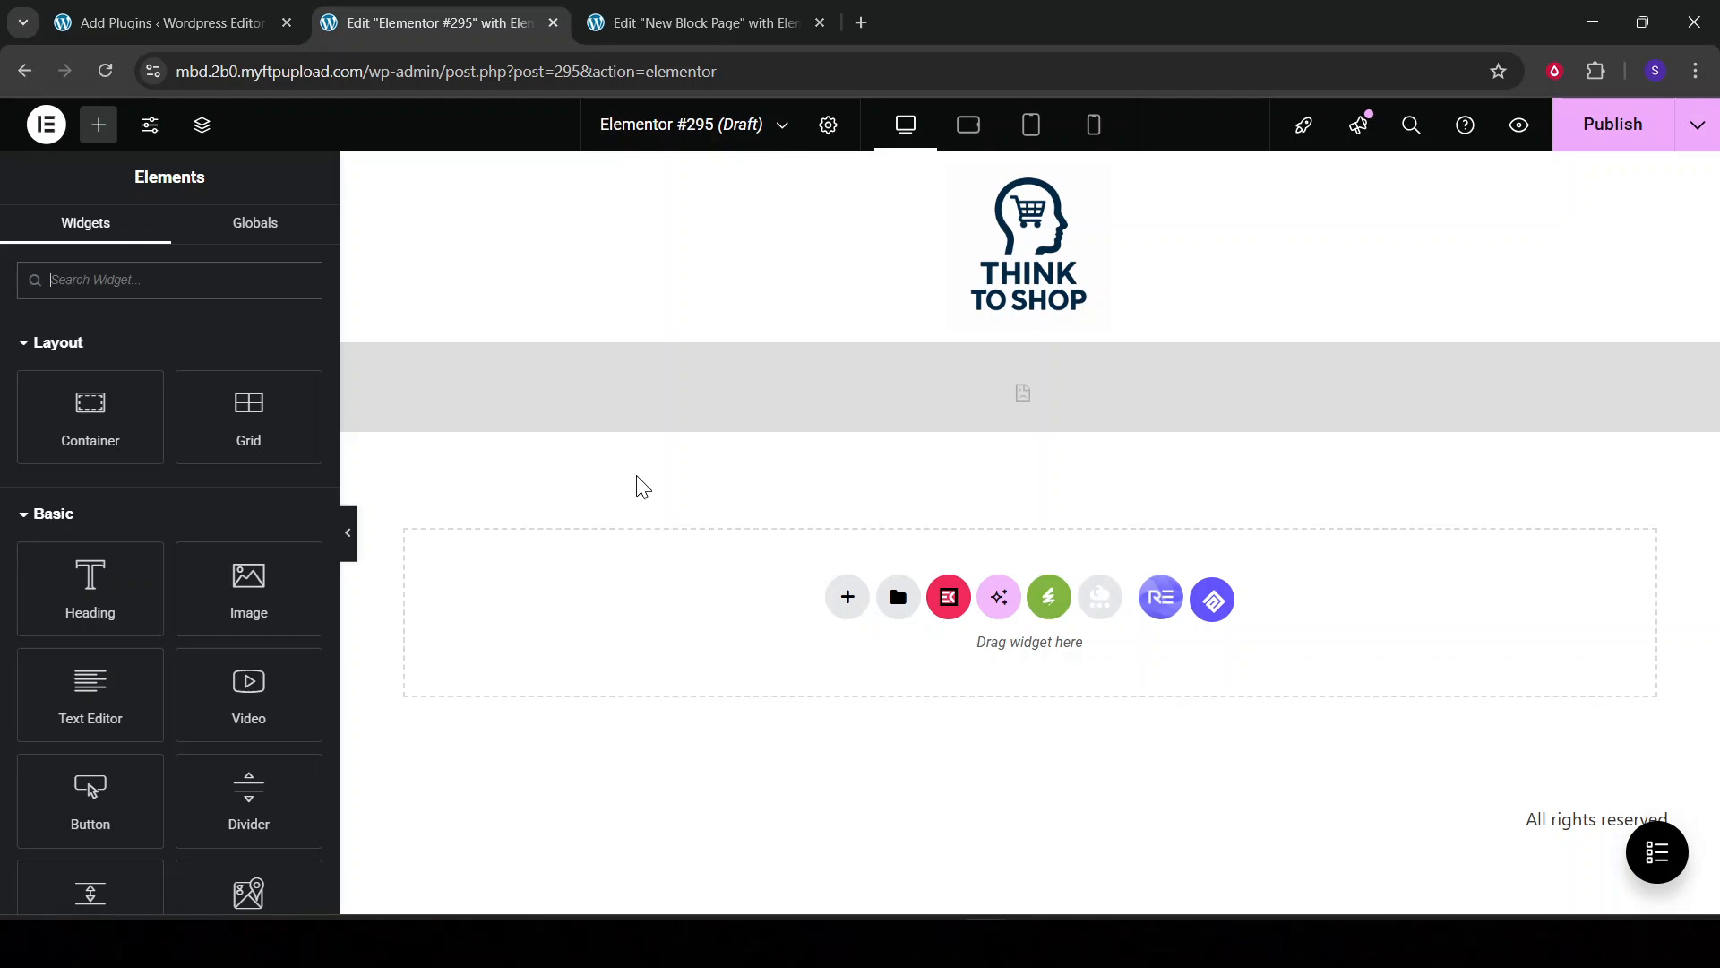
click(1068, 299)
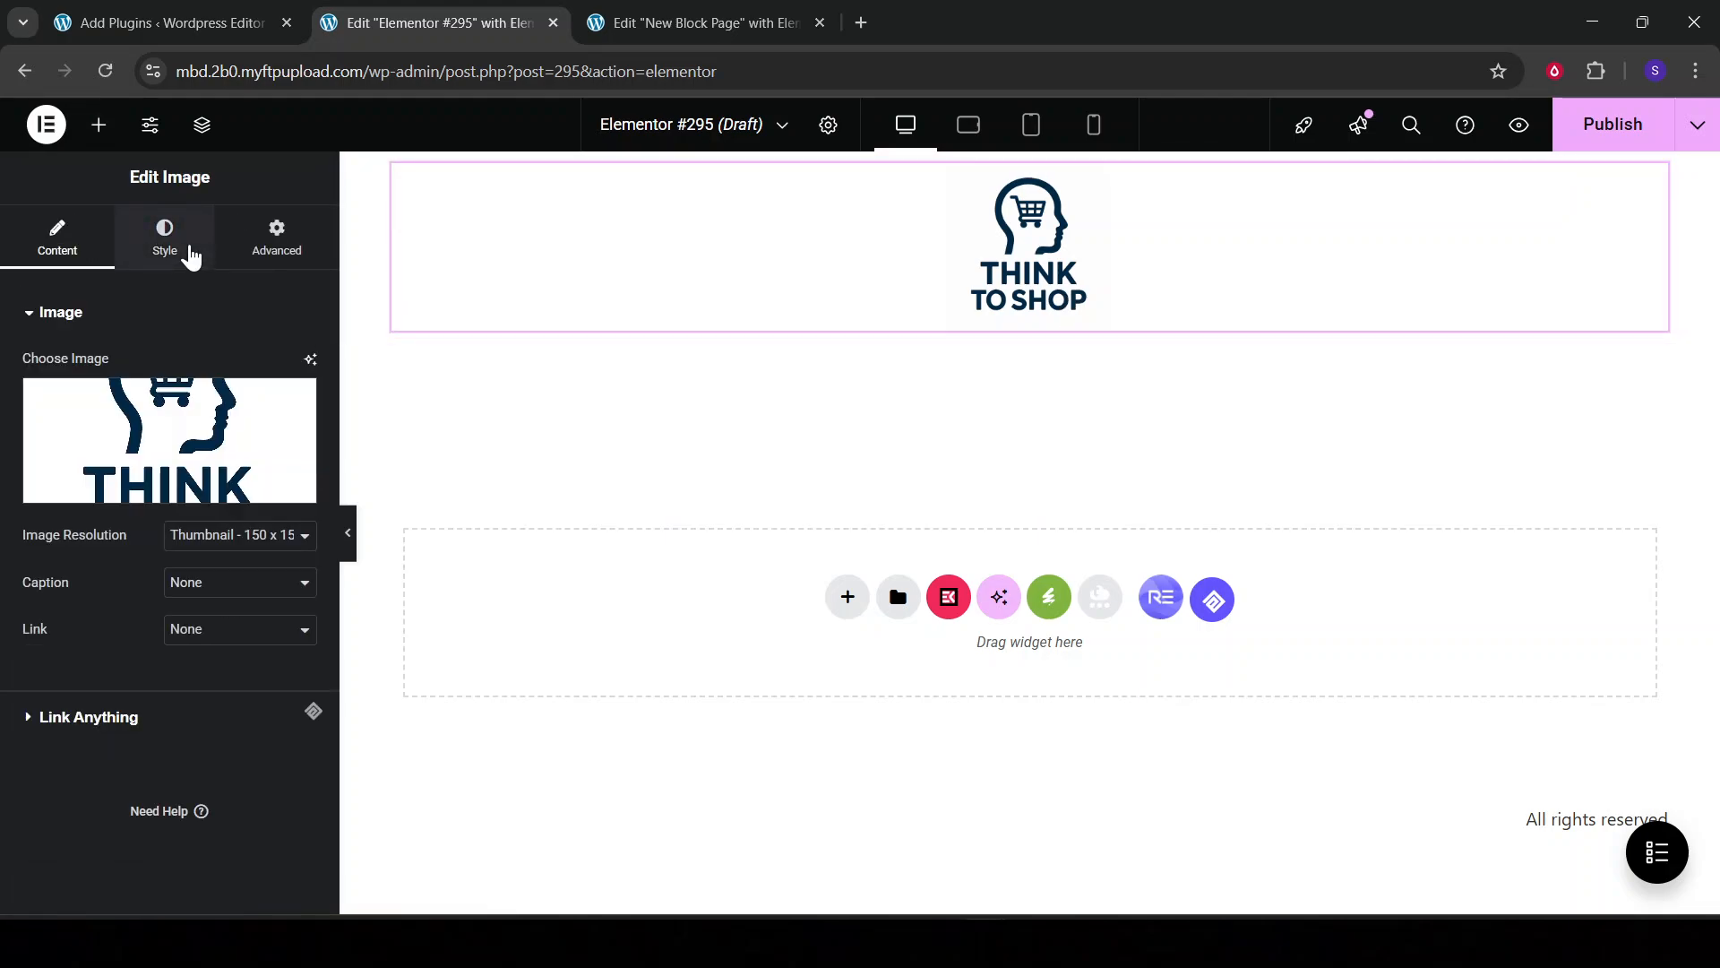
click(191, 257)
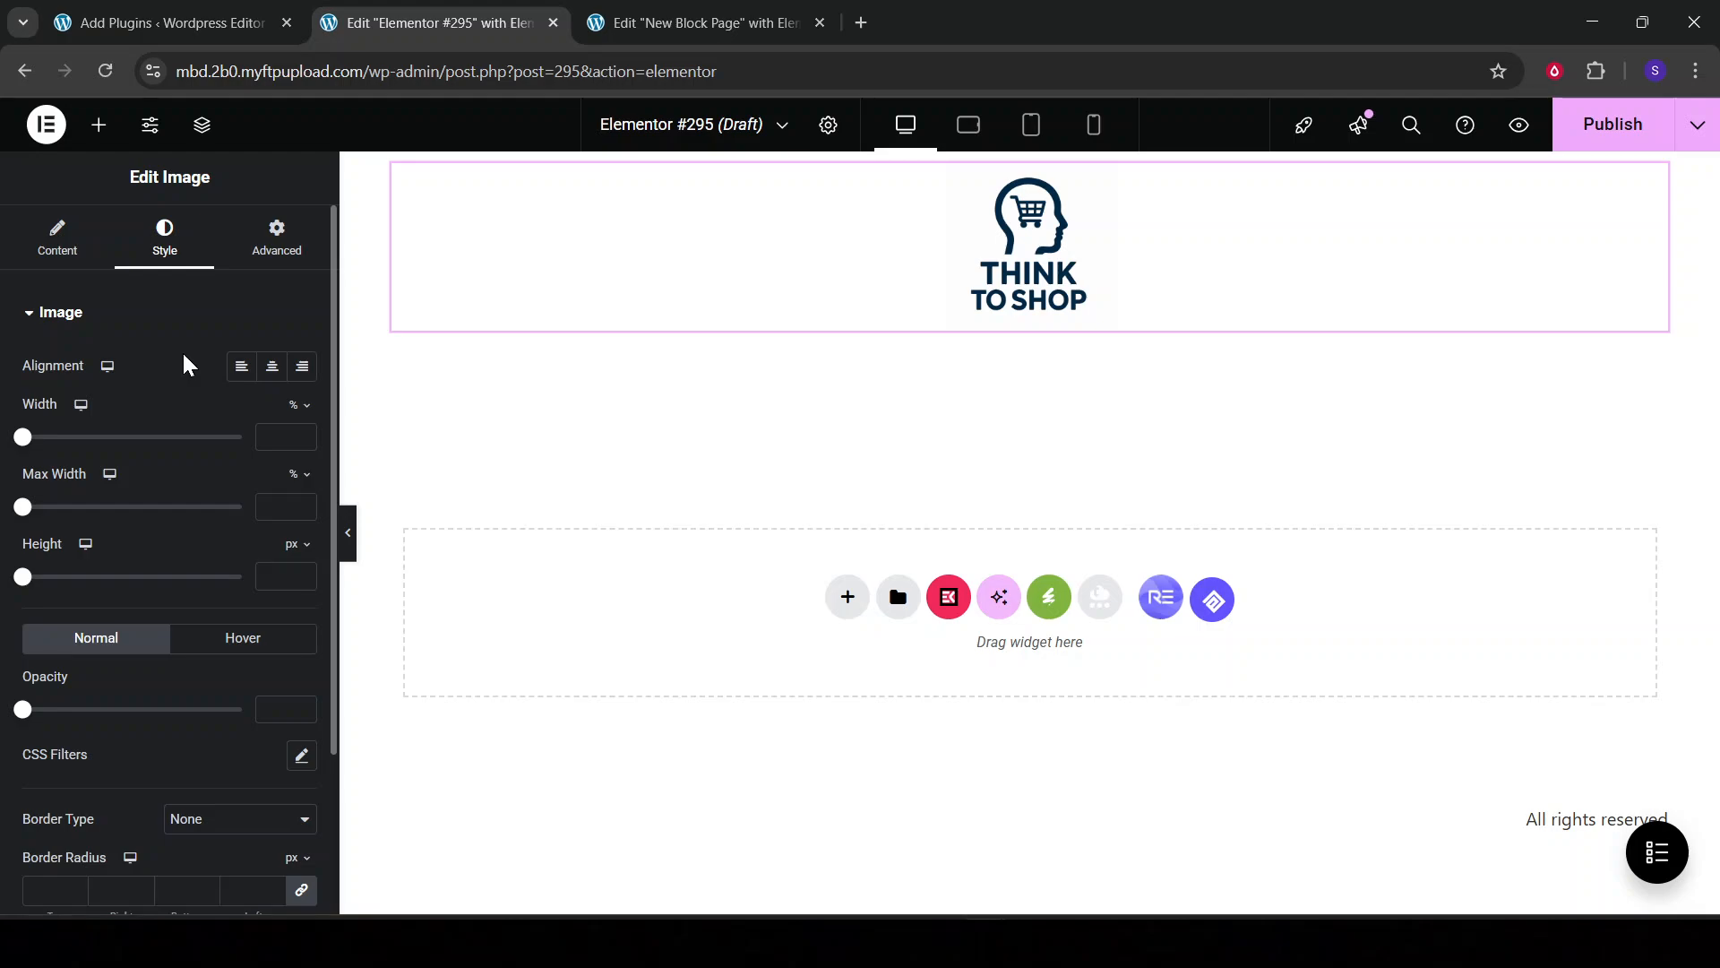
scroll(182, 739, down, 2)
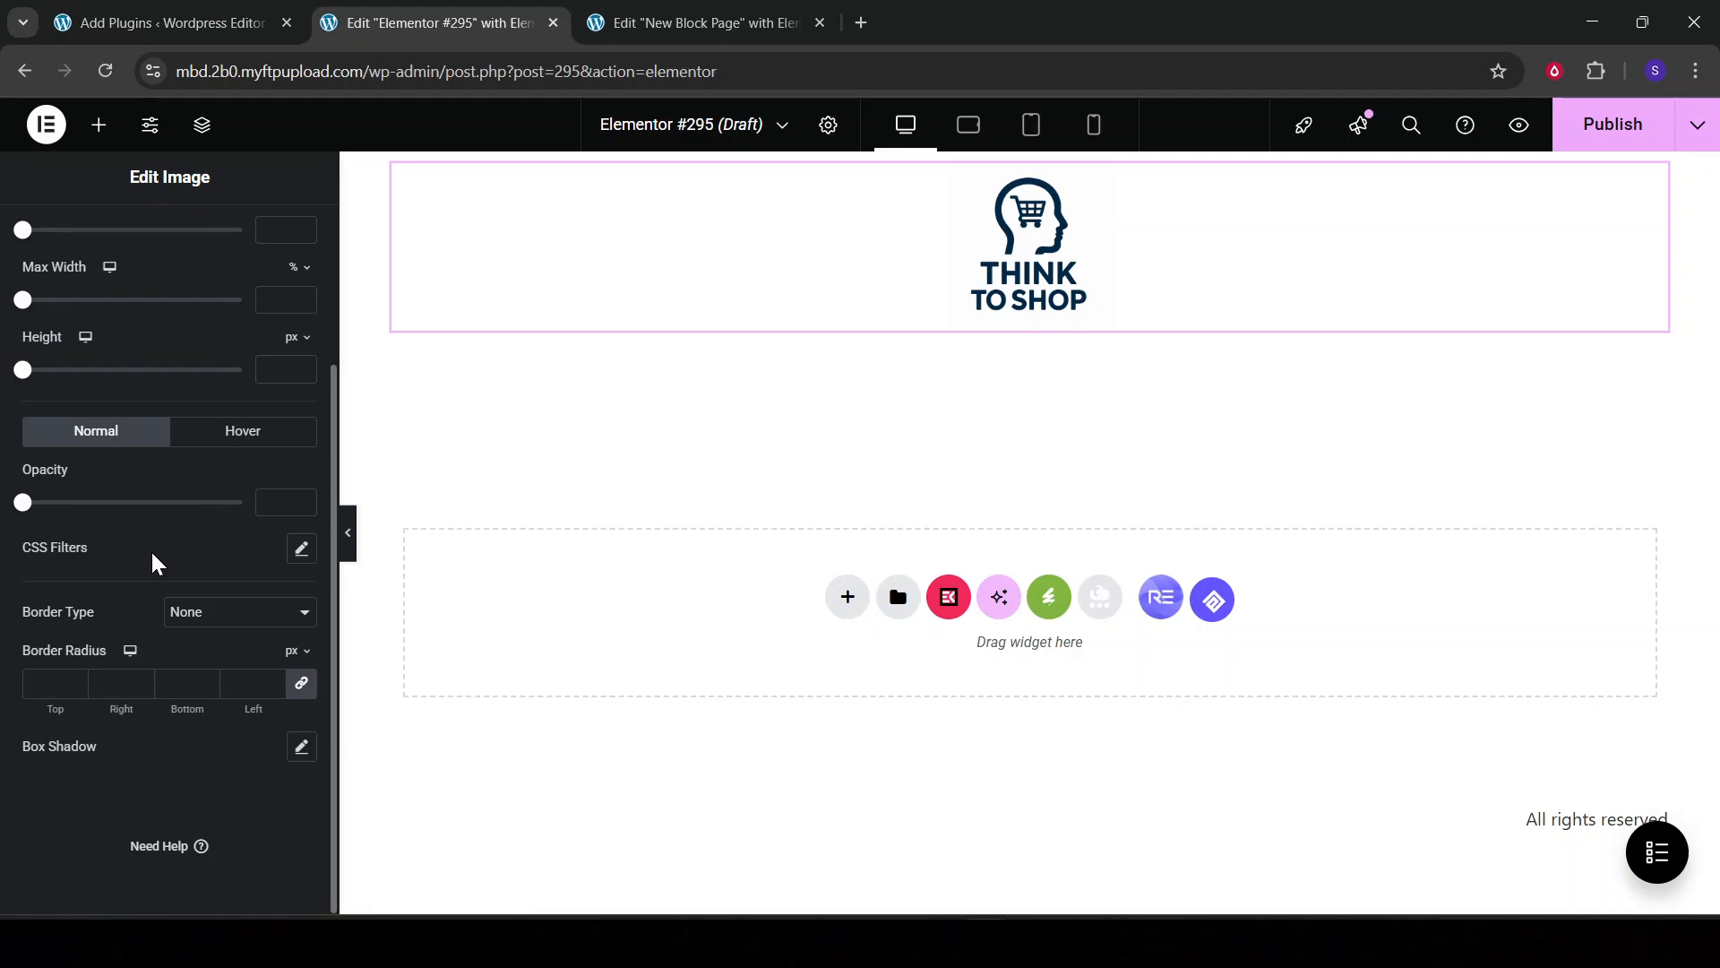
scroll(155, 563, up, 2)
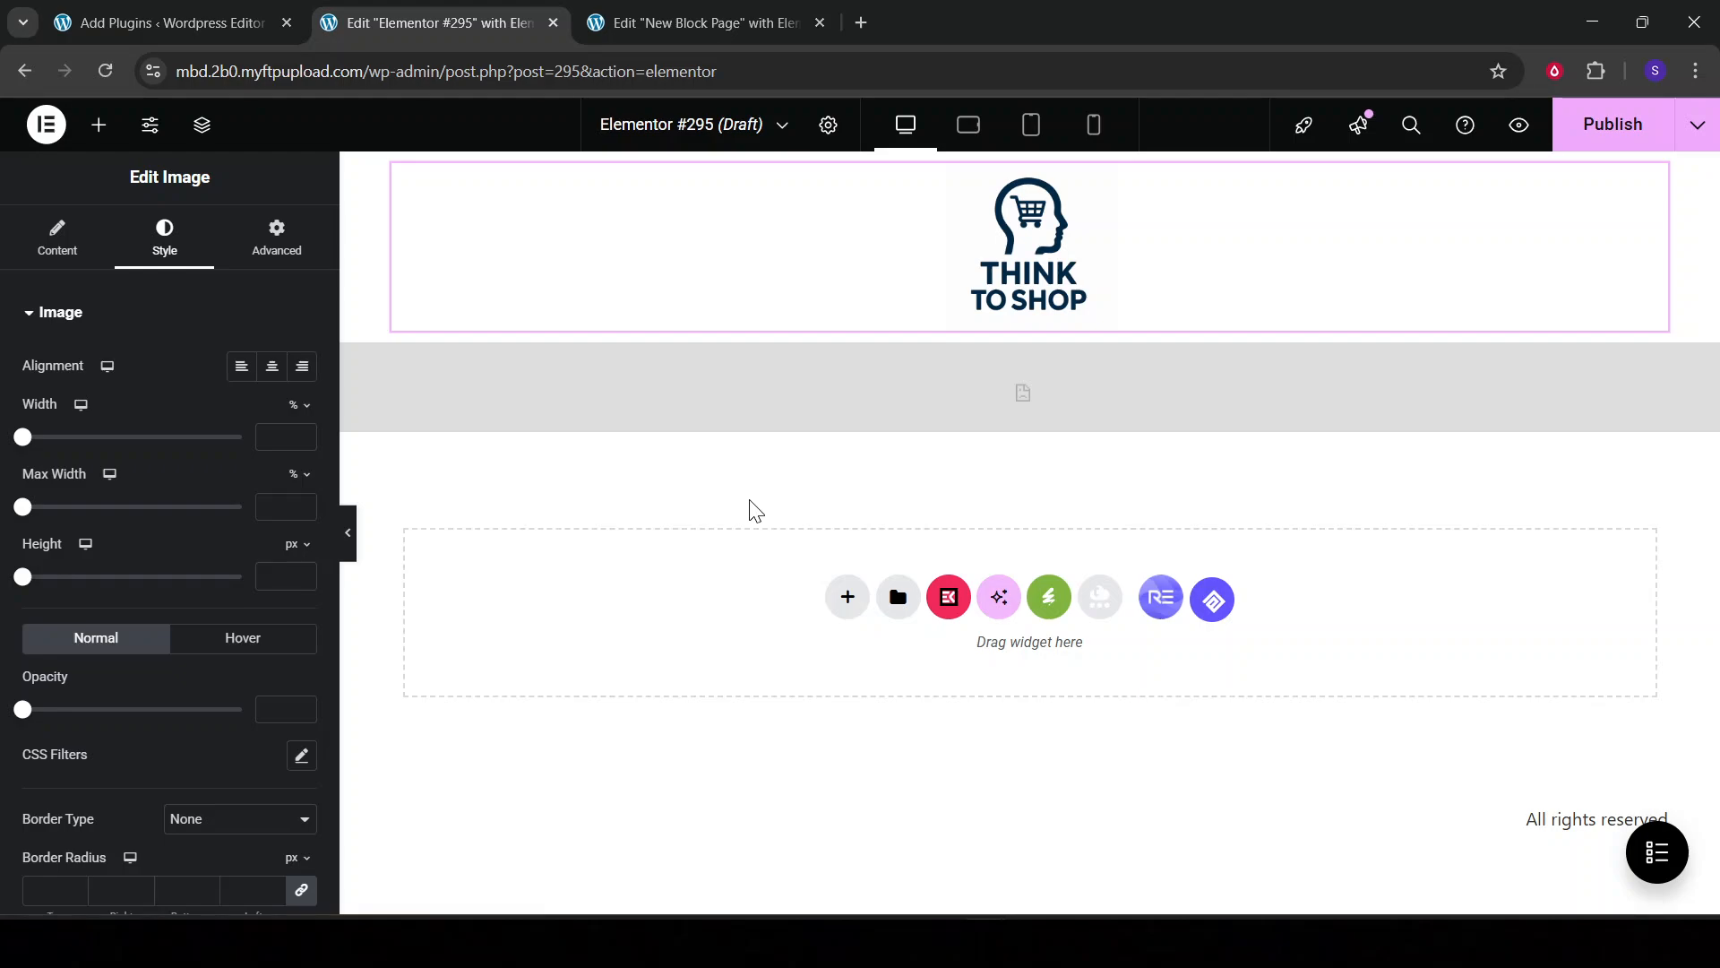
click(562, 832)
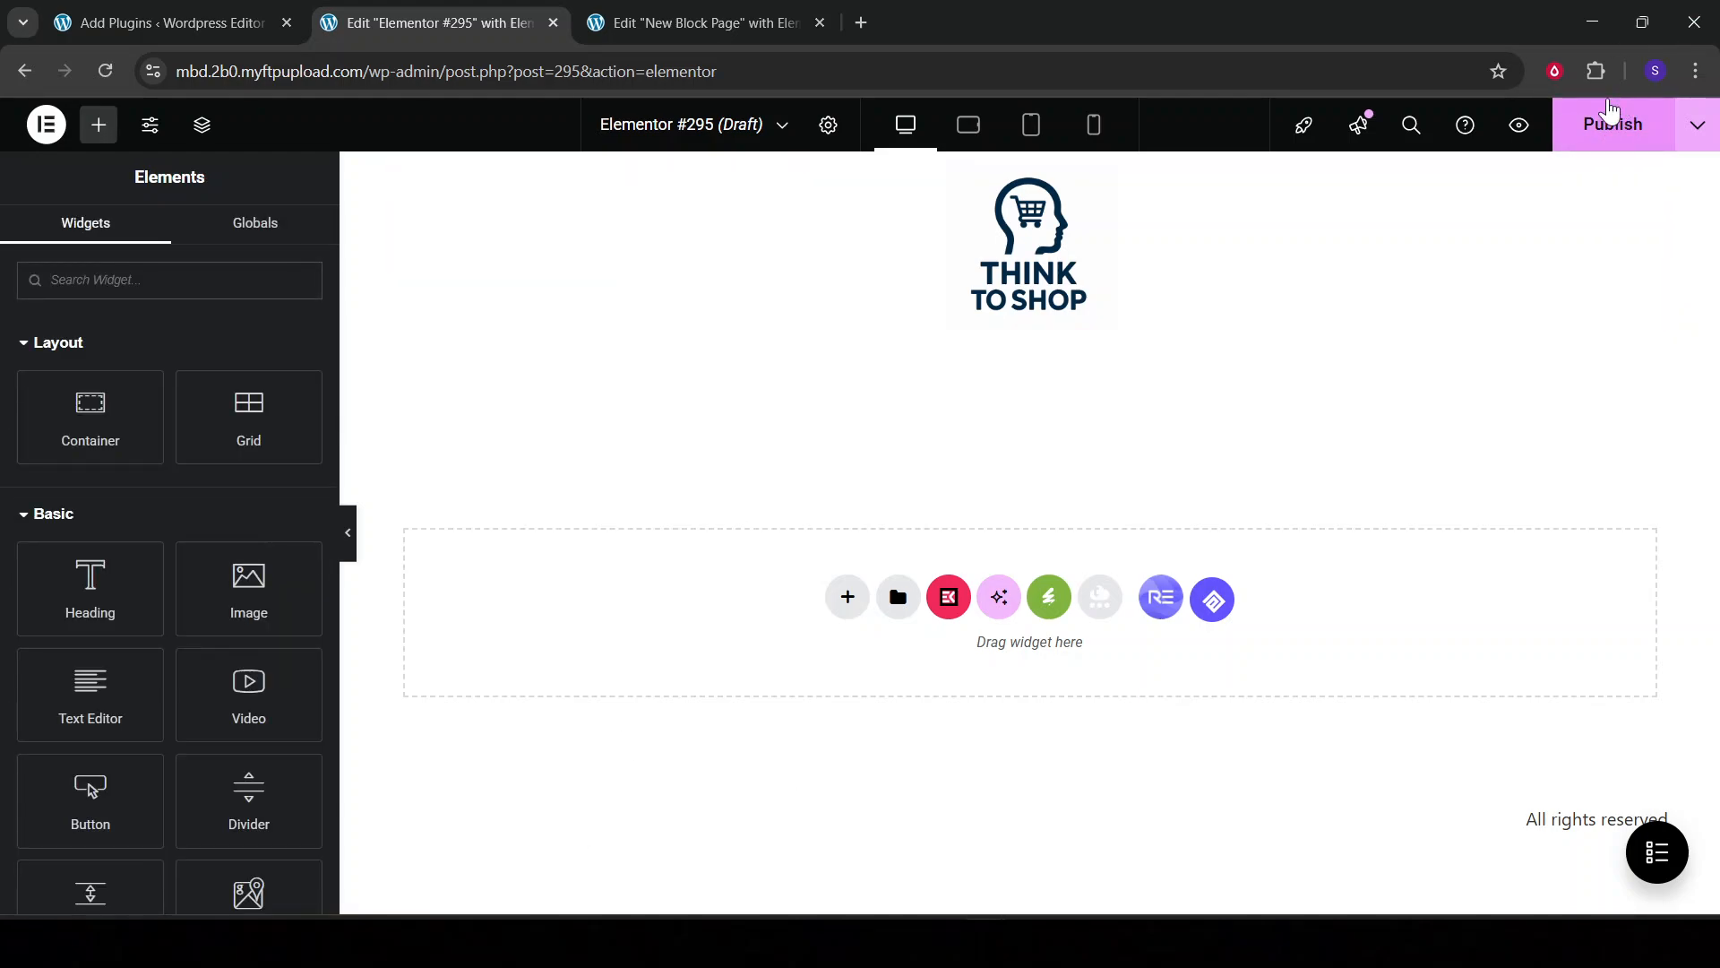